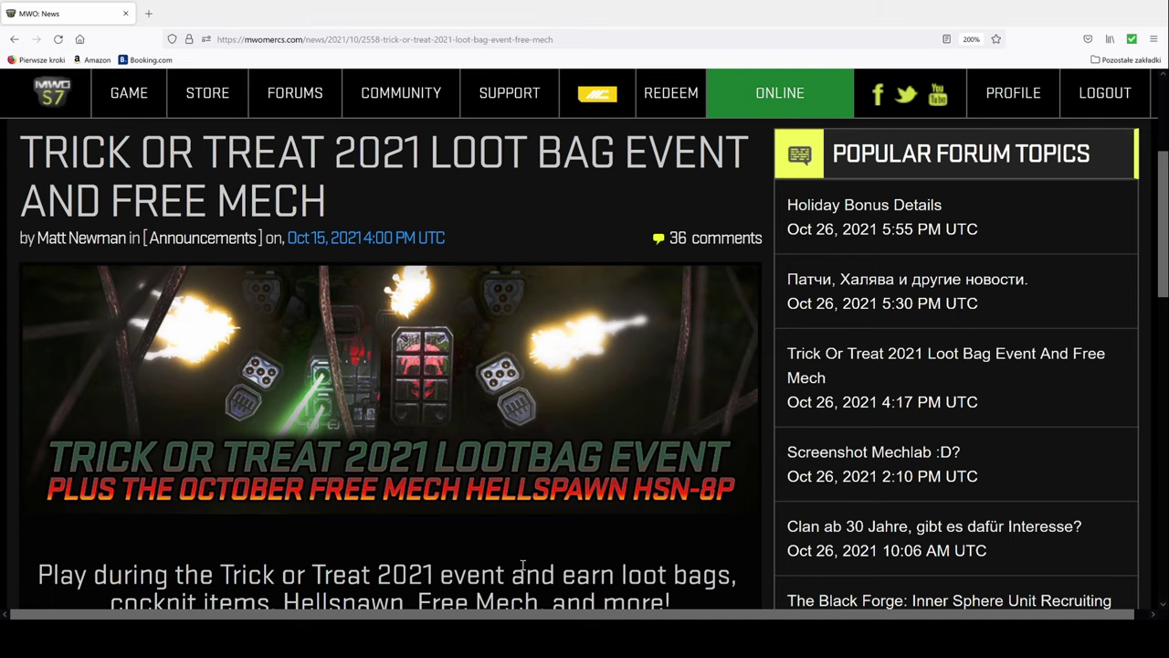
# - Open the event details and loot redemption page from the Trick or Treat 2021 news article
pyautogui.scroll(-1, 523, 565)
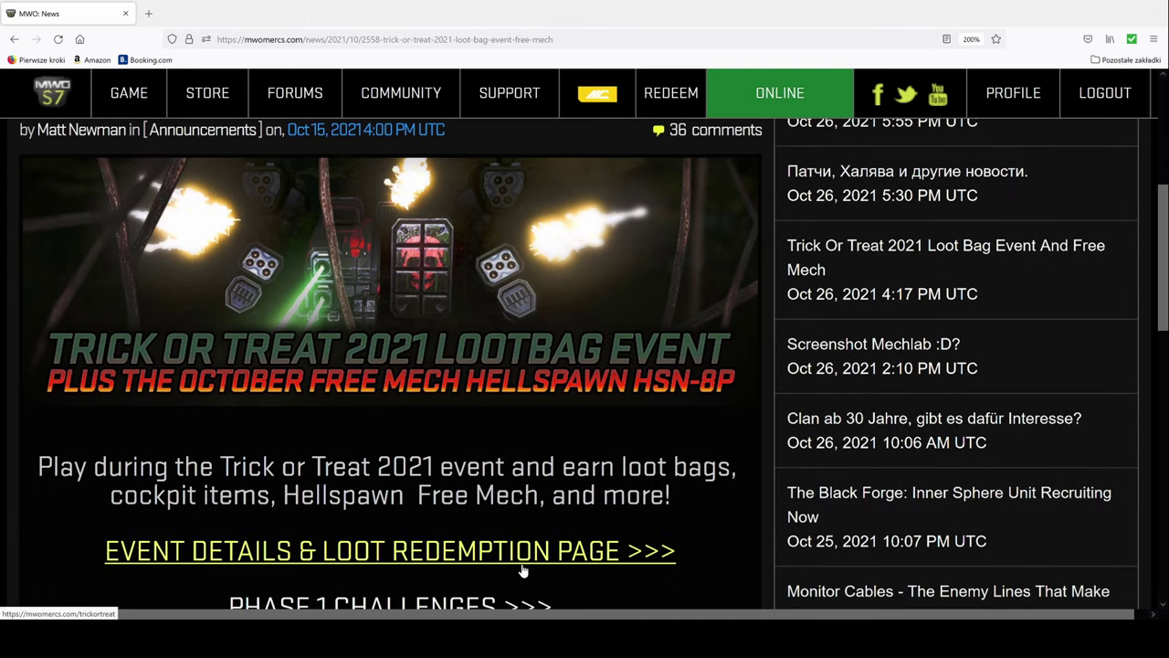
pyautogui.scroll(-1, 542, 554)
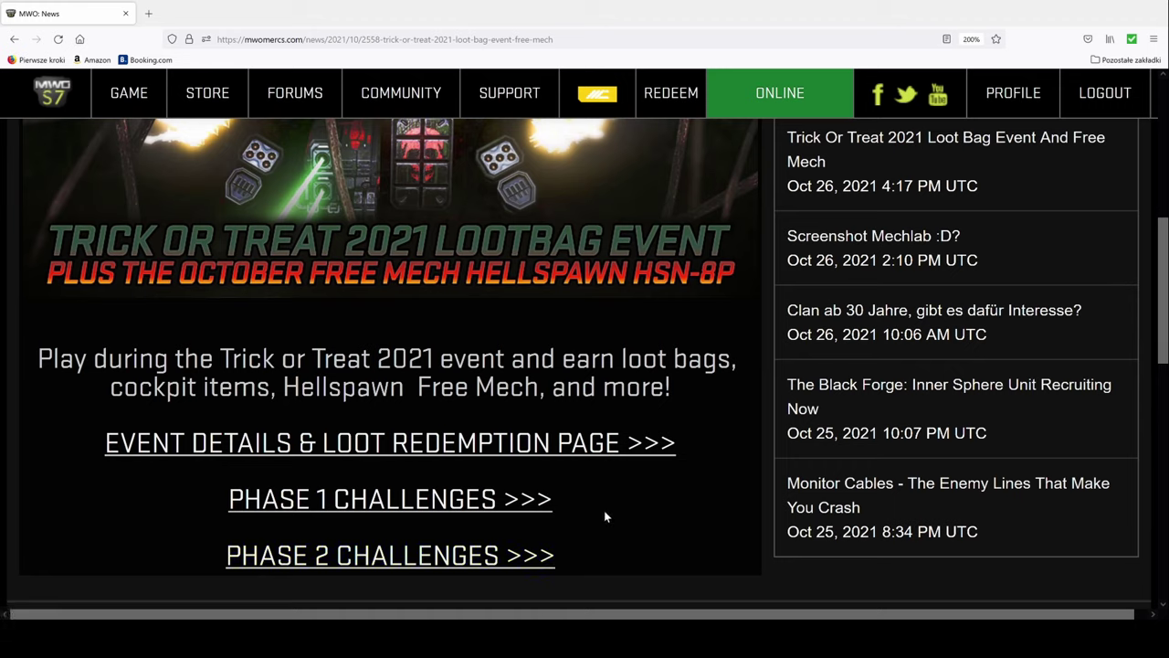
pyautogui.click(551, 446)
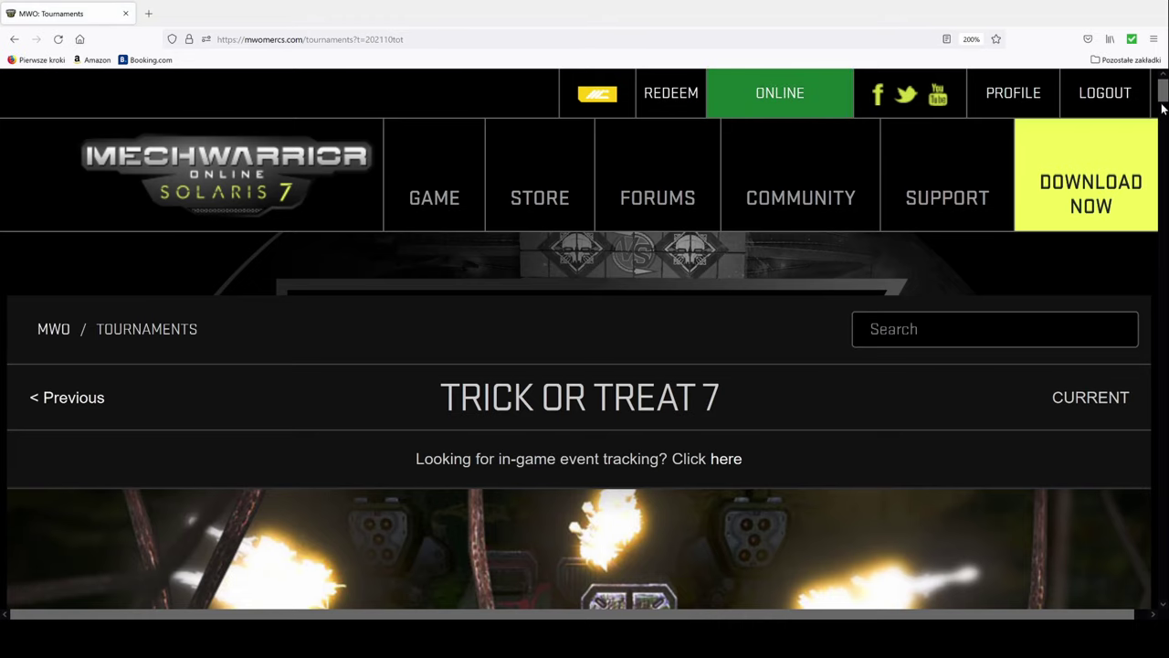
# - Redeem the 200-point prize as Bolt-On - HELLSPAWN - EXHAUST PIPES BLACK
pyautogui.moveTo(1160, 102); pyautogui.dragTo(1155, 131)
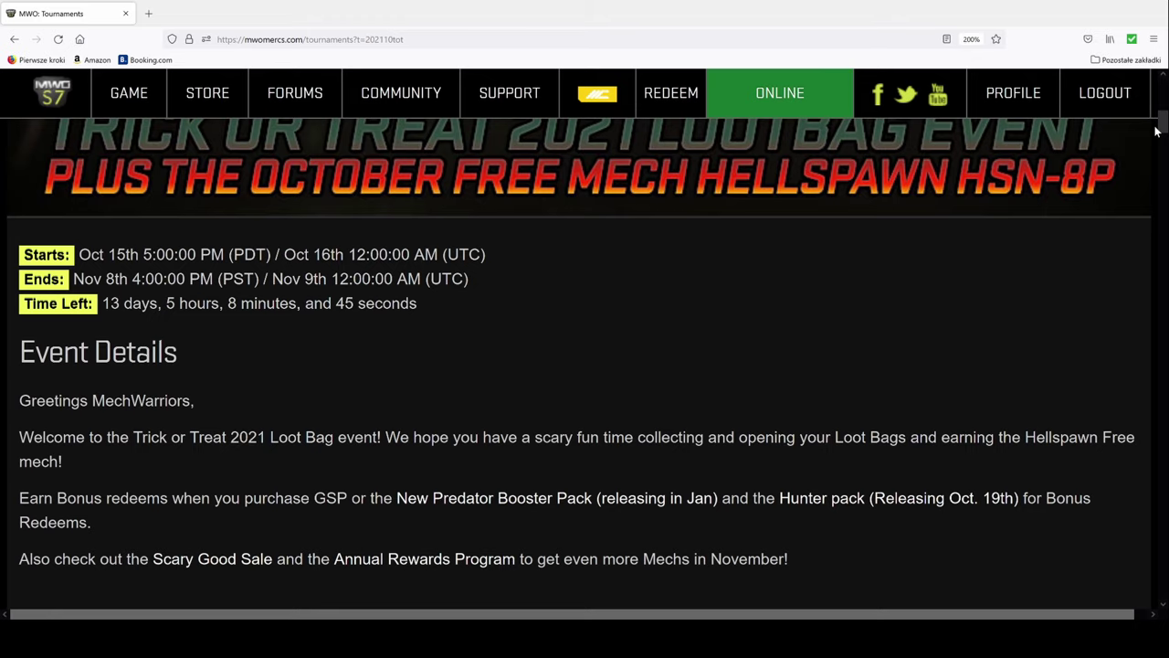
pyautogui.moveTo(1155, 131); pyautogui.dragTo(1162, 203)
pyautogui.click(548, 305)
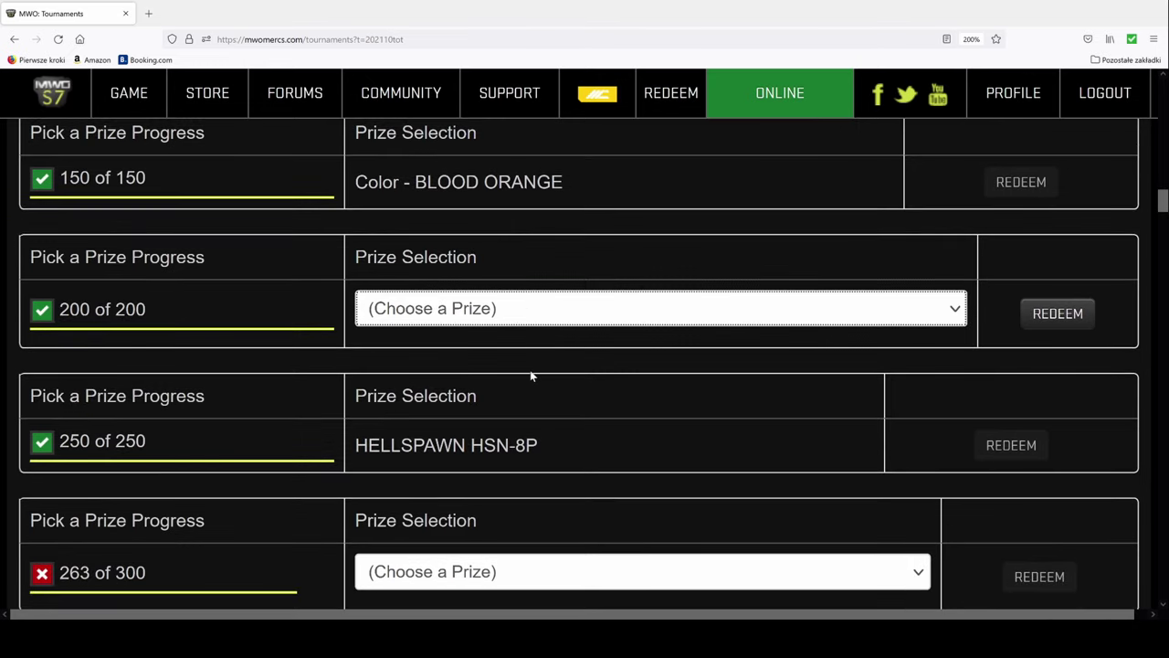
pyautogui.click(533, 373)
pyautogui.click(1048, 311)
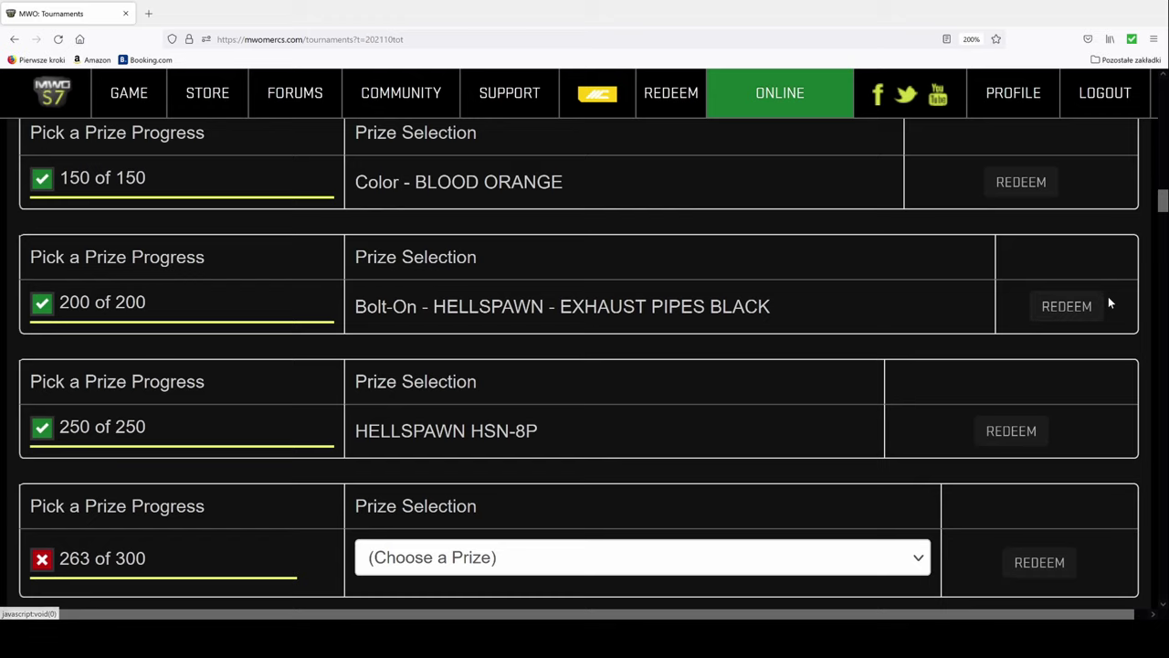
# - Review the prize choices for the 300-point tier and the rest of the event page
pyautogui.moveTo(1162, 201); pyautogui.dragTo(1162, 207)
pyautogui.scroll(-1, 1161, 207)
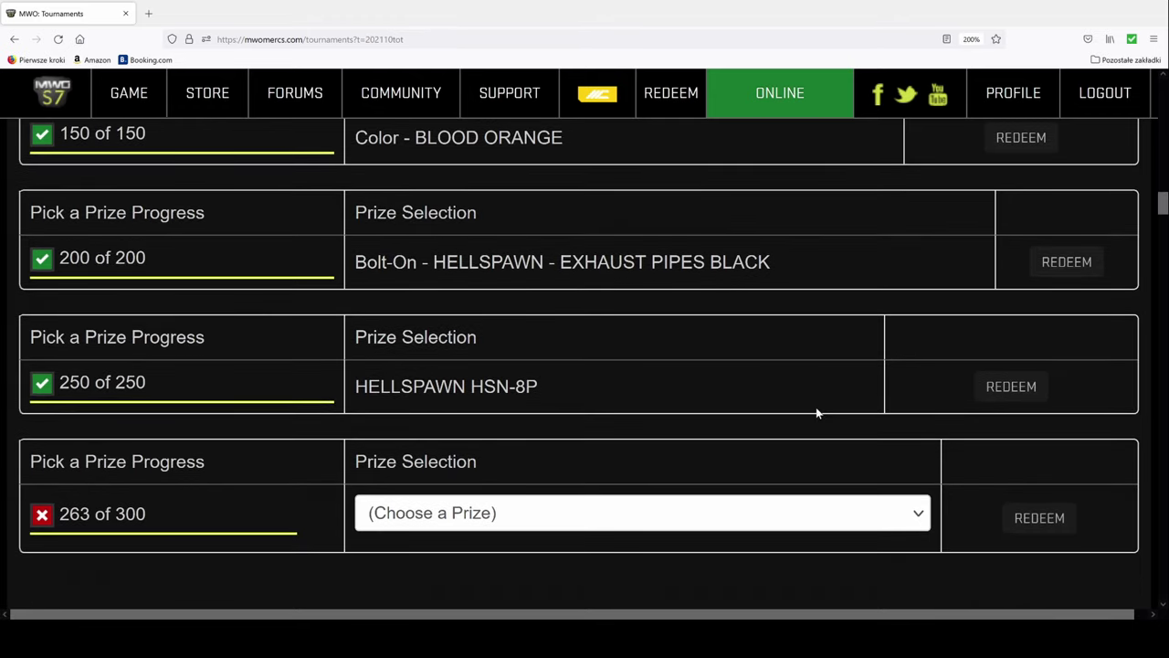
pyautogui.click(574, 528)
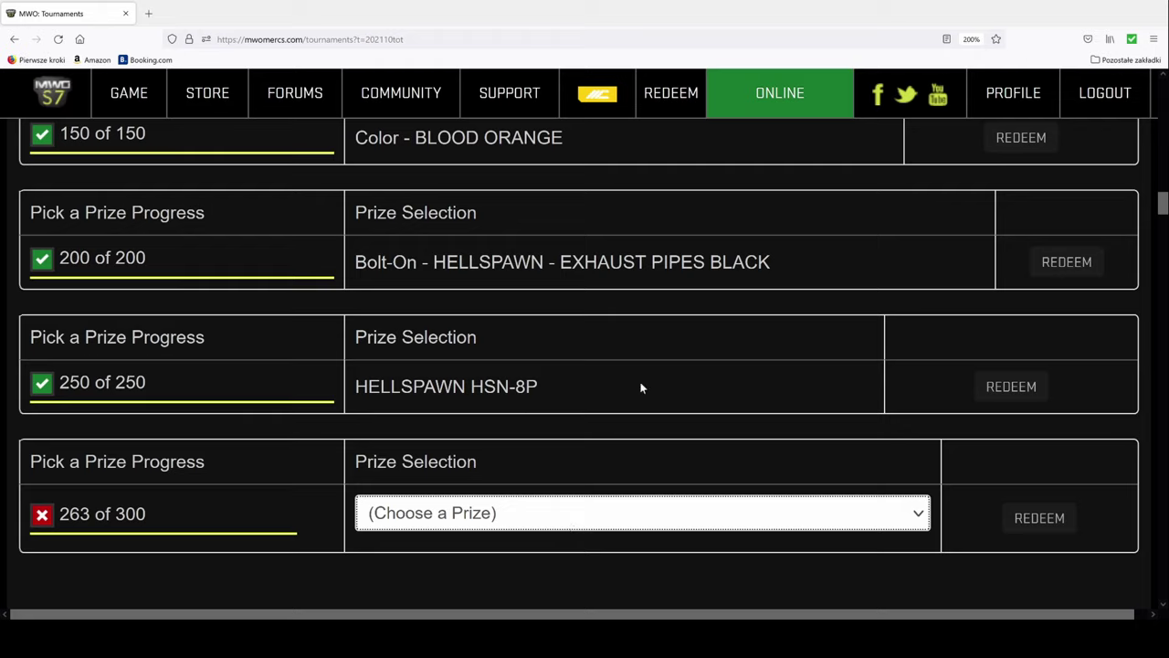
pyautogui.moveTo(1164, 208); pyautogui.dragTo(1120, 220)
pyautogui.scroll(-1, 1122, 220)
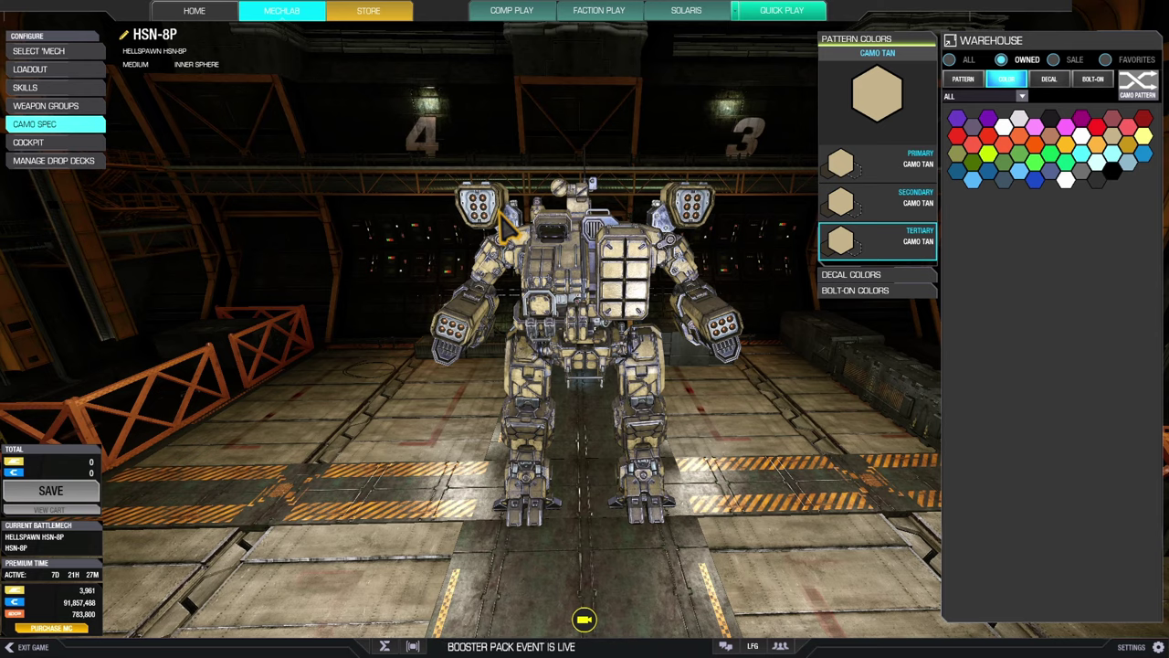
# - Switch to MechWarrior Online, go to the home screen and inspect the Hellspawn HSN-8P from several angles
pyautogui.click(219, 14)
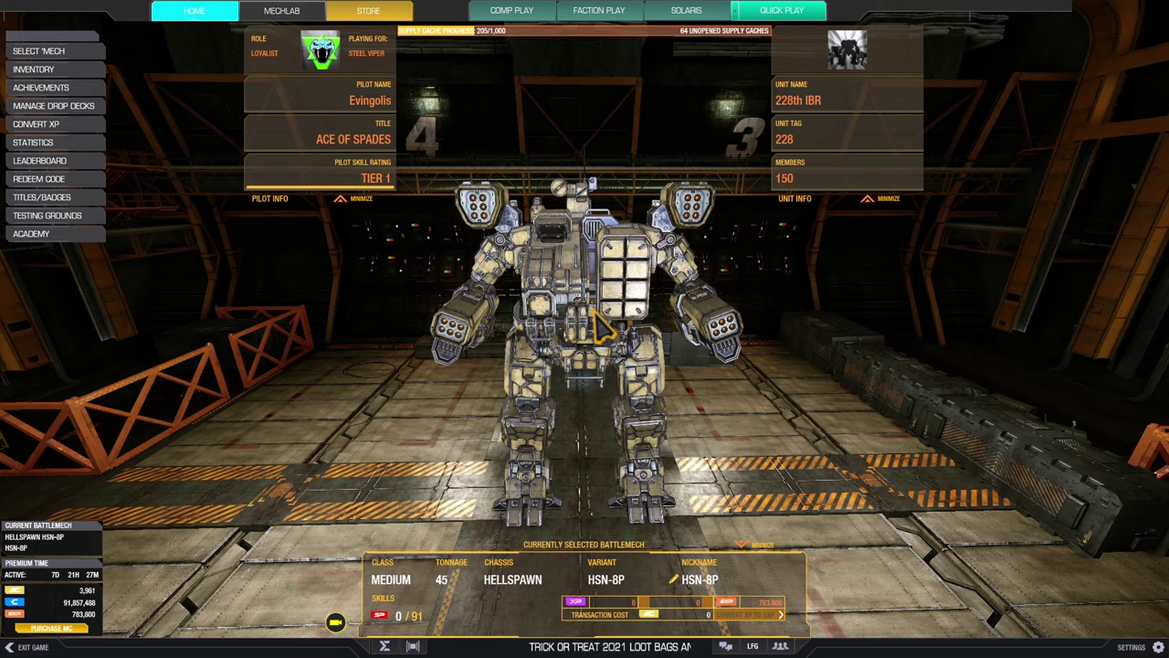
pyautogui.moveTo(599, 324); pyautogui.dragTo(664, 331)
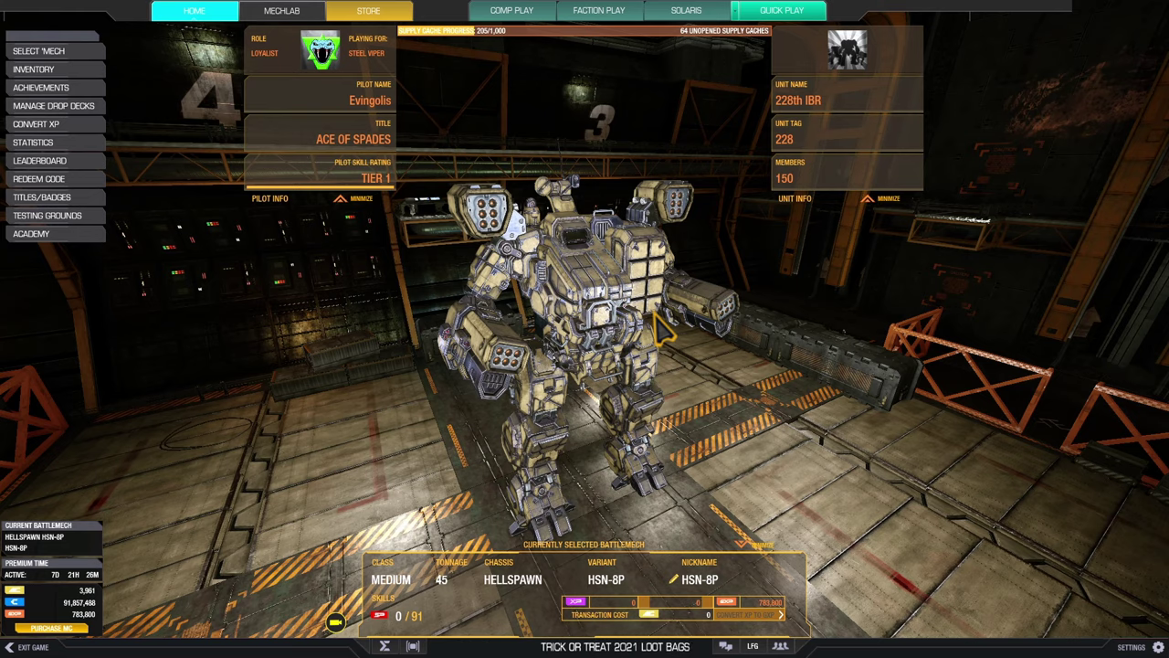
pyautogui.moveTo(662, 329); pyautogui.dragTo(566, 325)
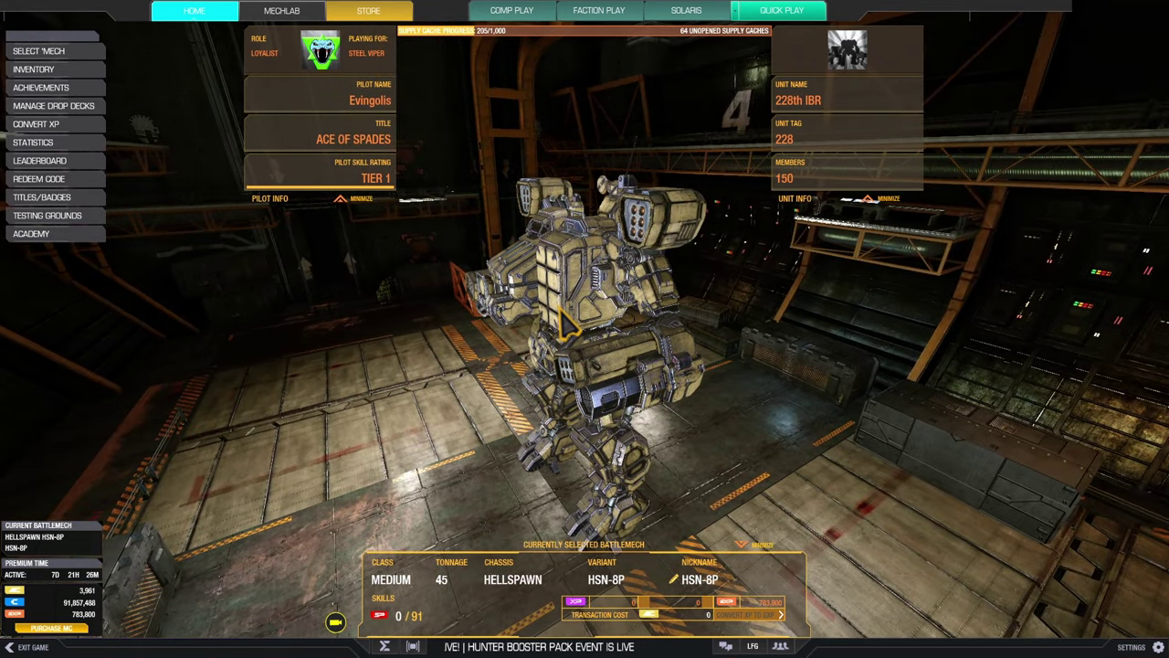
pyautogui.moveTo(561, 320); pyautogui.dragTo(685, 319)
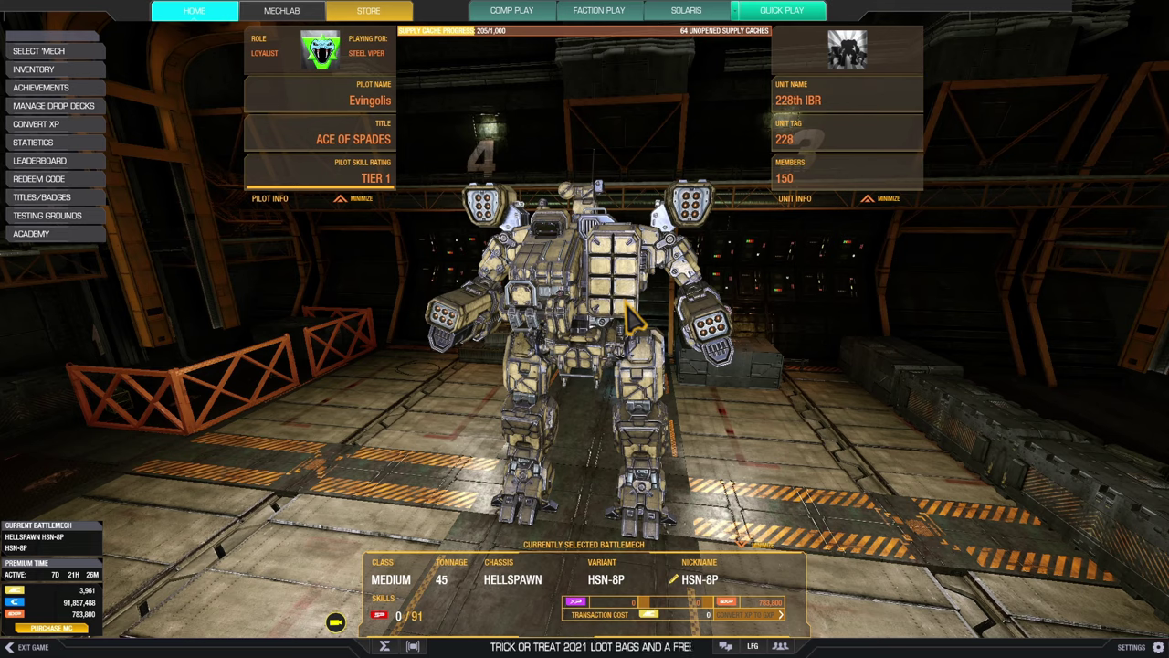
pyautogui.click(630, 315)
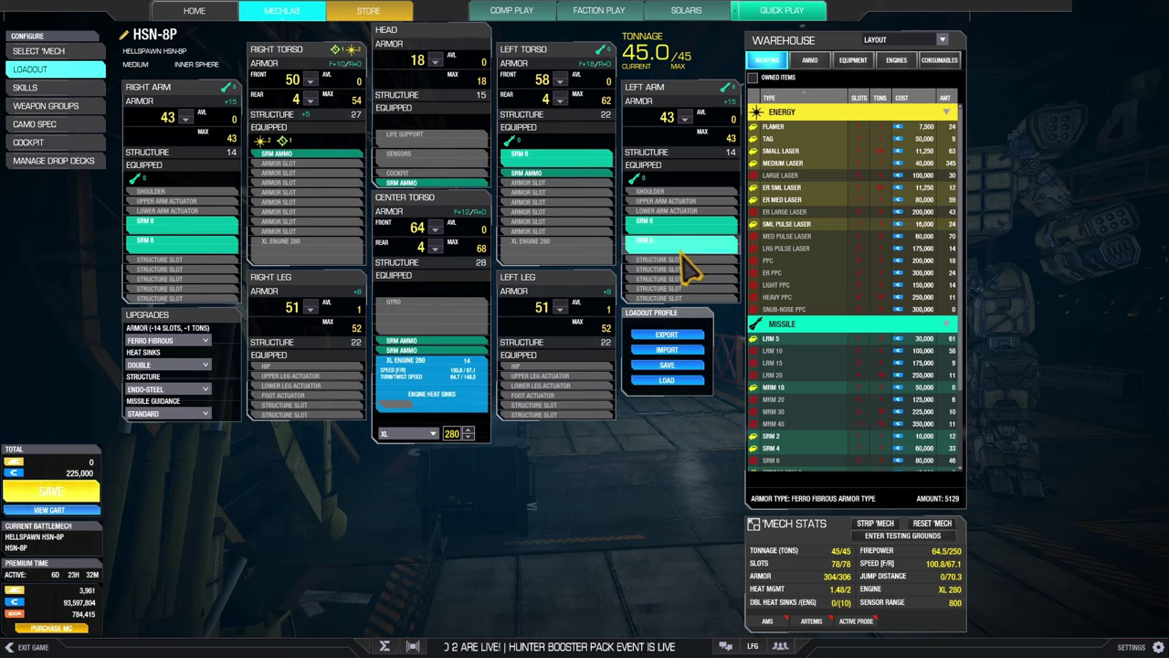
# - Examine the SRM 6 loadout of the HSN-8P, including its detailed mech stats, enhancements and SRM ammo
pyautogui.moveTo(681, 259)
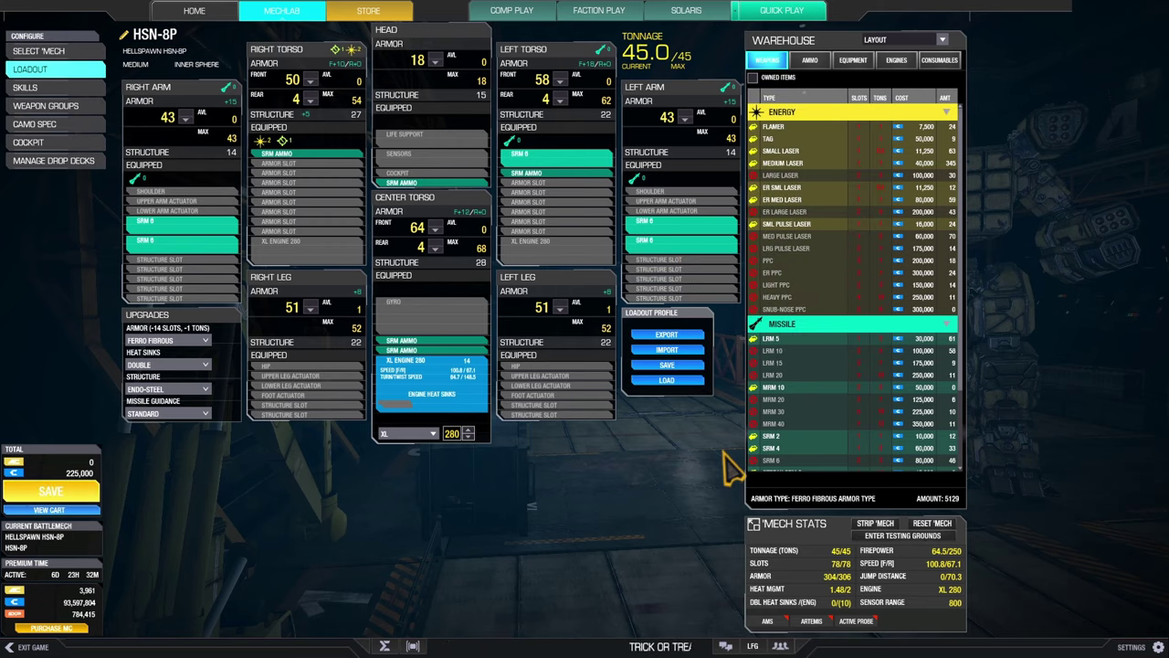
pyautogui.moveTo(760, 534)
pyautogui.scroll(-5, 639, 475)
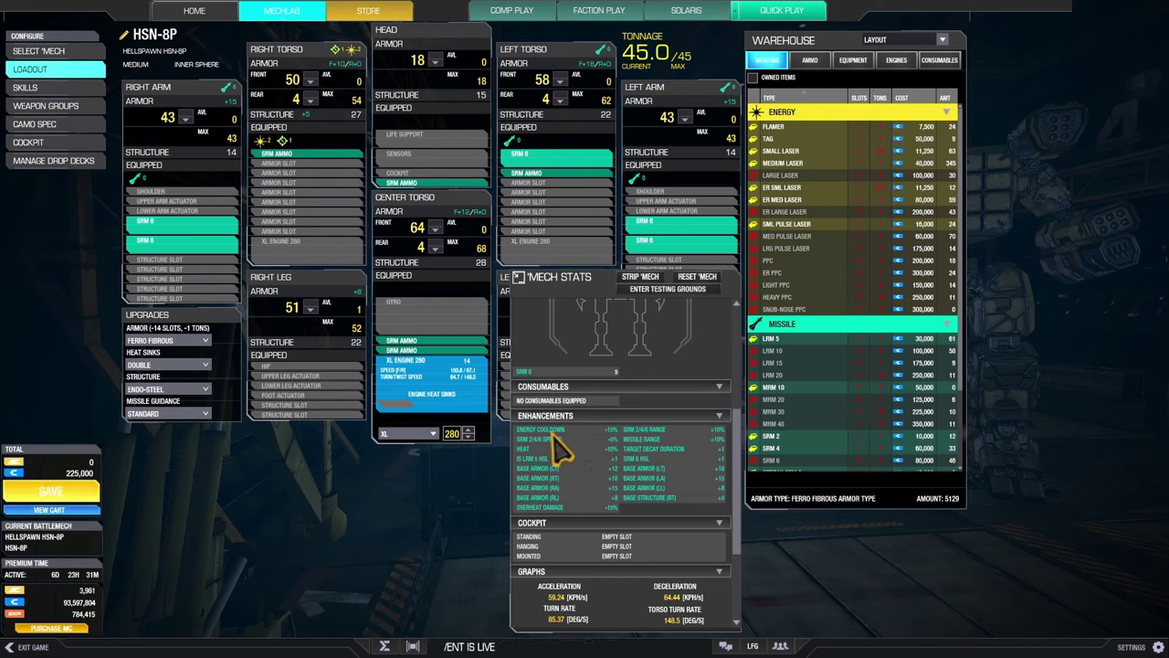
pyautogui.click(518, 276)
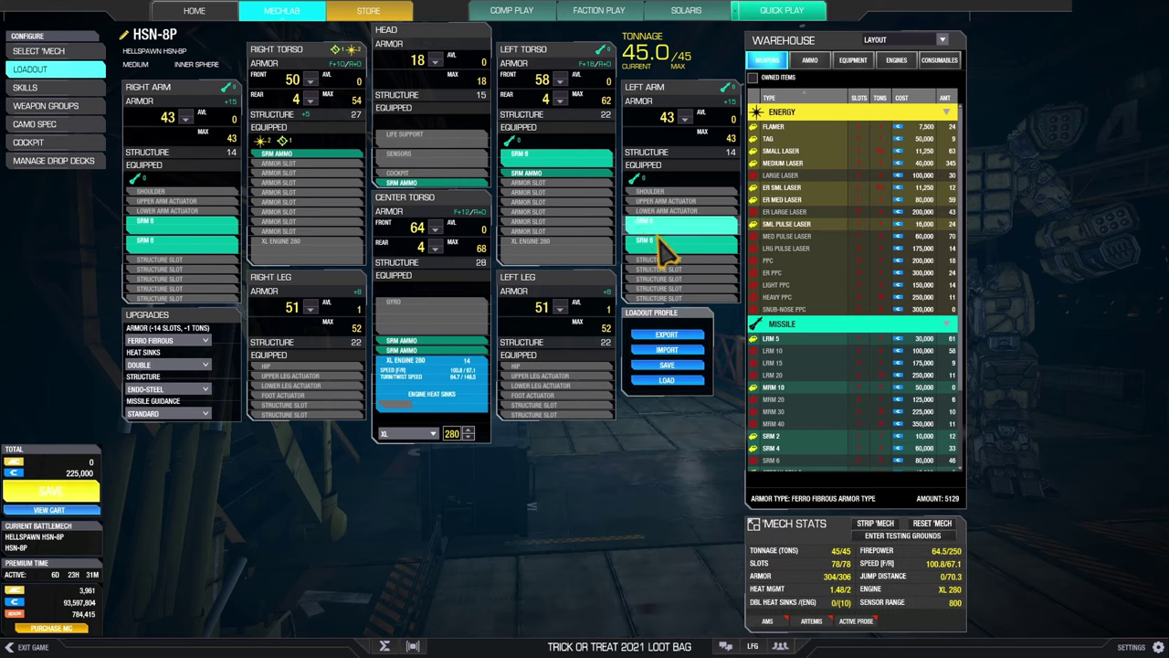
pyautogui.moveTo(667, 245)
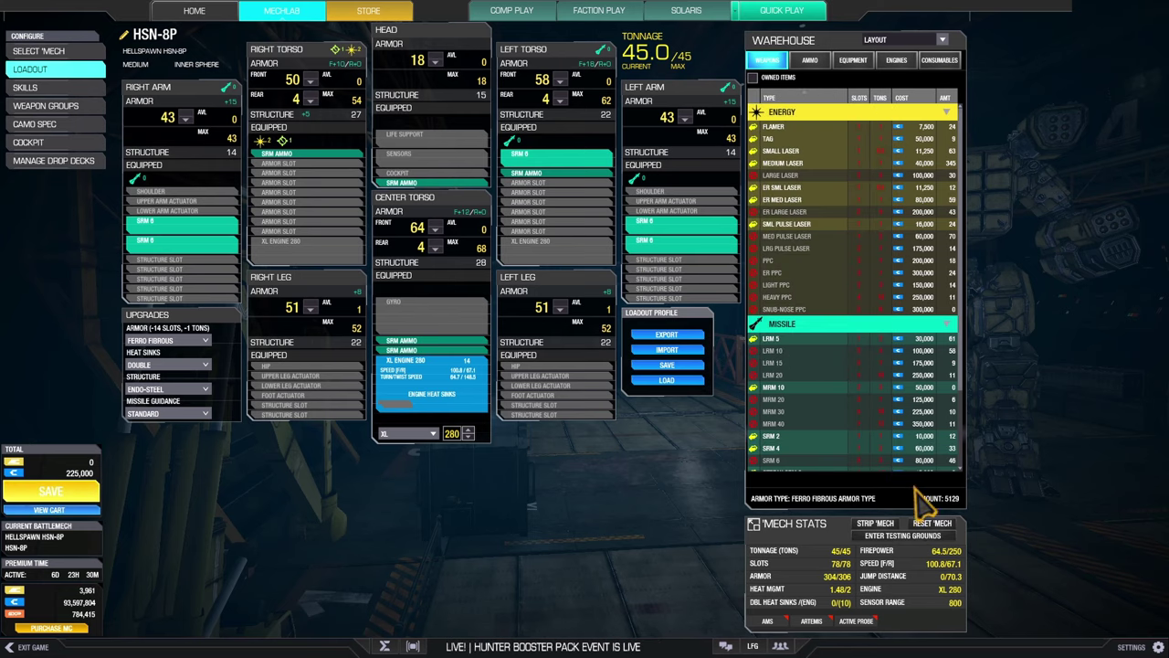
pyautogui.moveTo(959, 552)
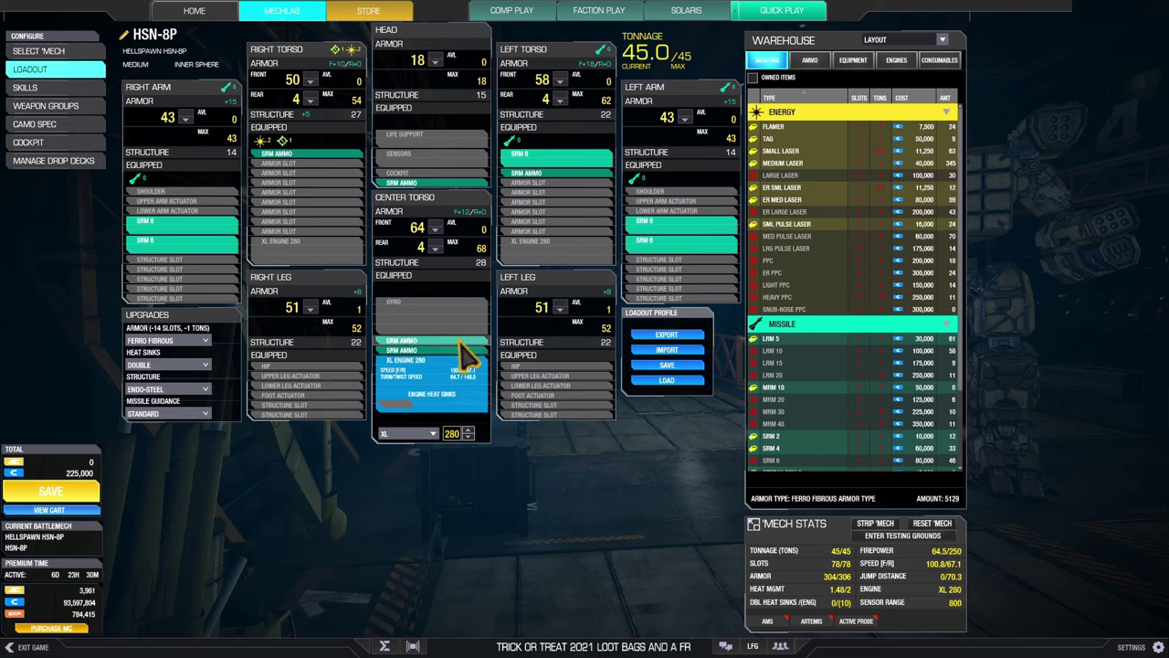
pyautogui.moveTo(465, 352)
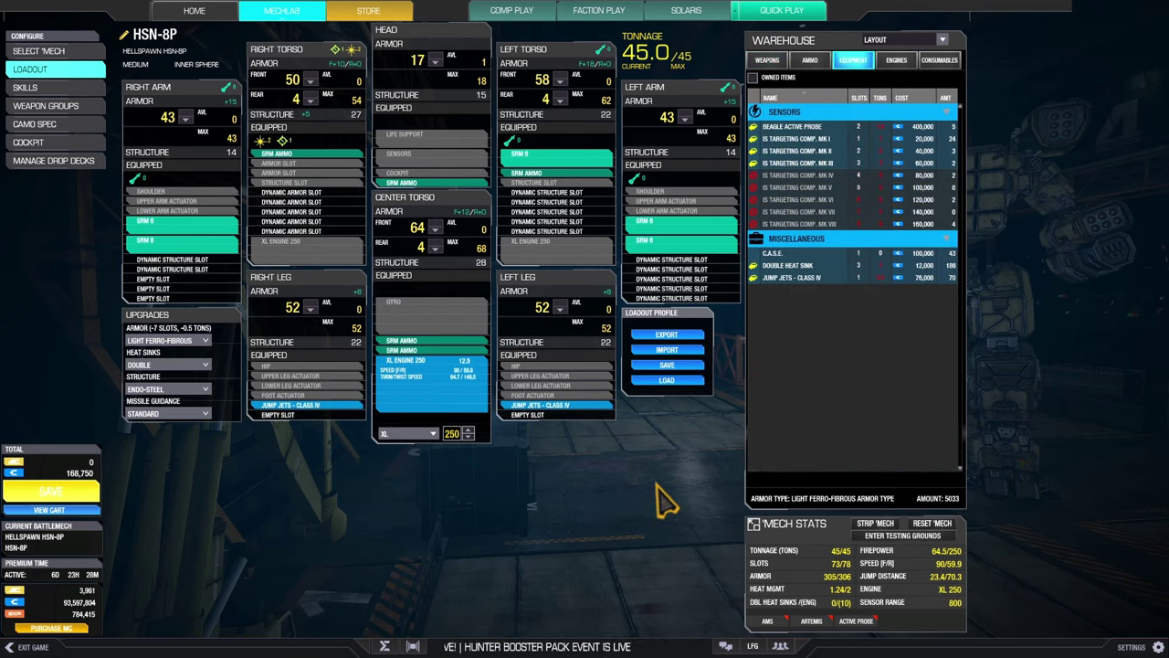
# - Examine the SRM 6 jump jet variants with XL 250 and XL 235 engines, including armor type and leg jump jets
pyautogui.moveTo(491, 416)
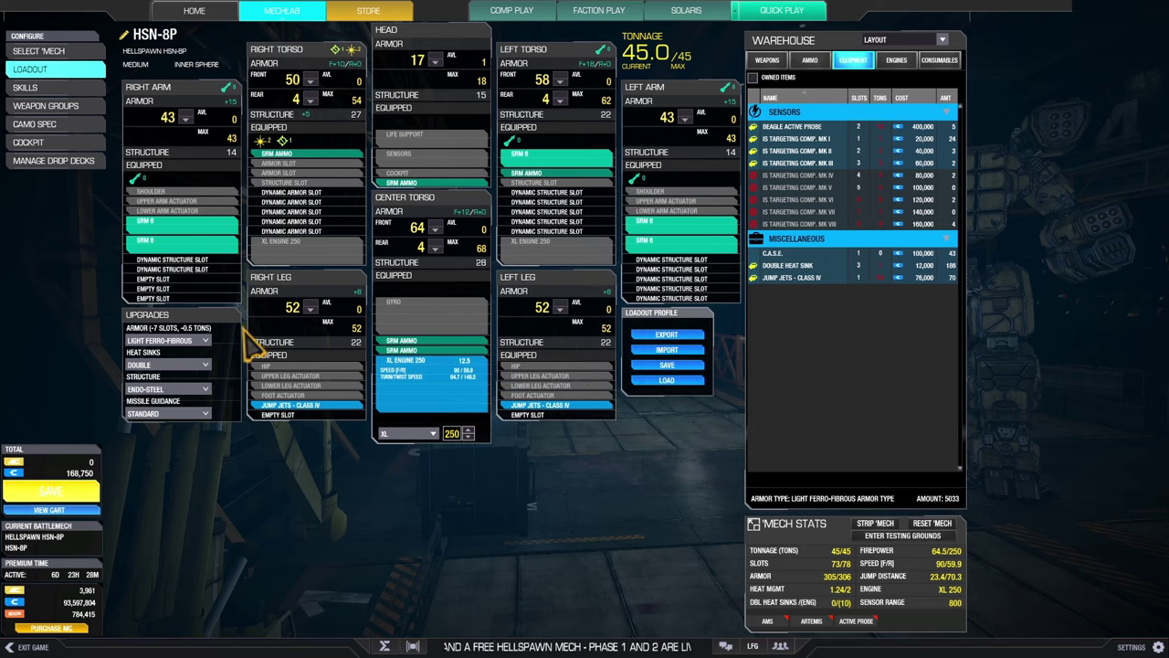
pyautogui.moveTo(209, 347)
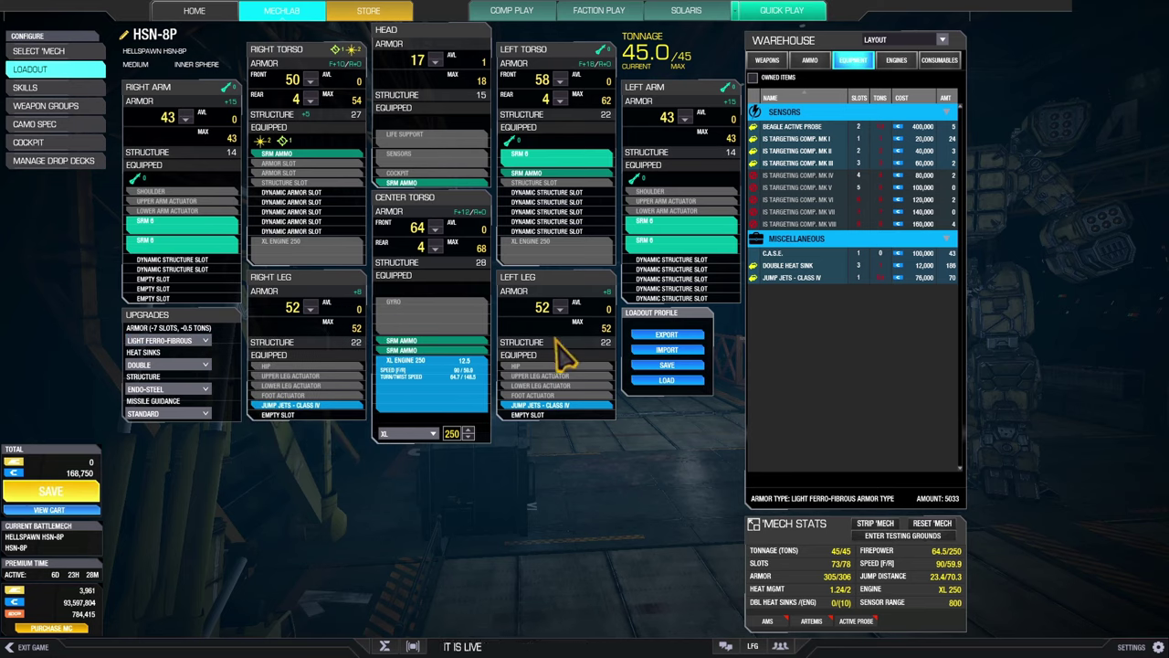
pyautogui.moveTo(475, 388)
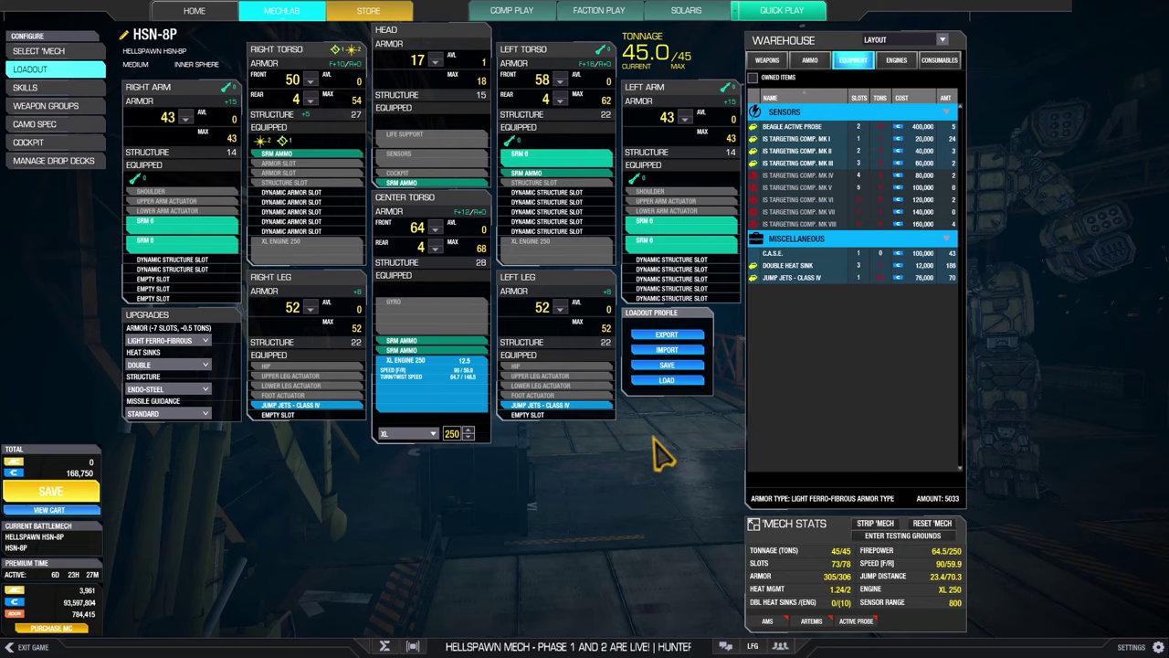
pyautogui.moveTo(575, 427)
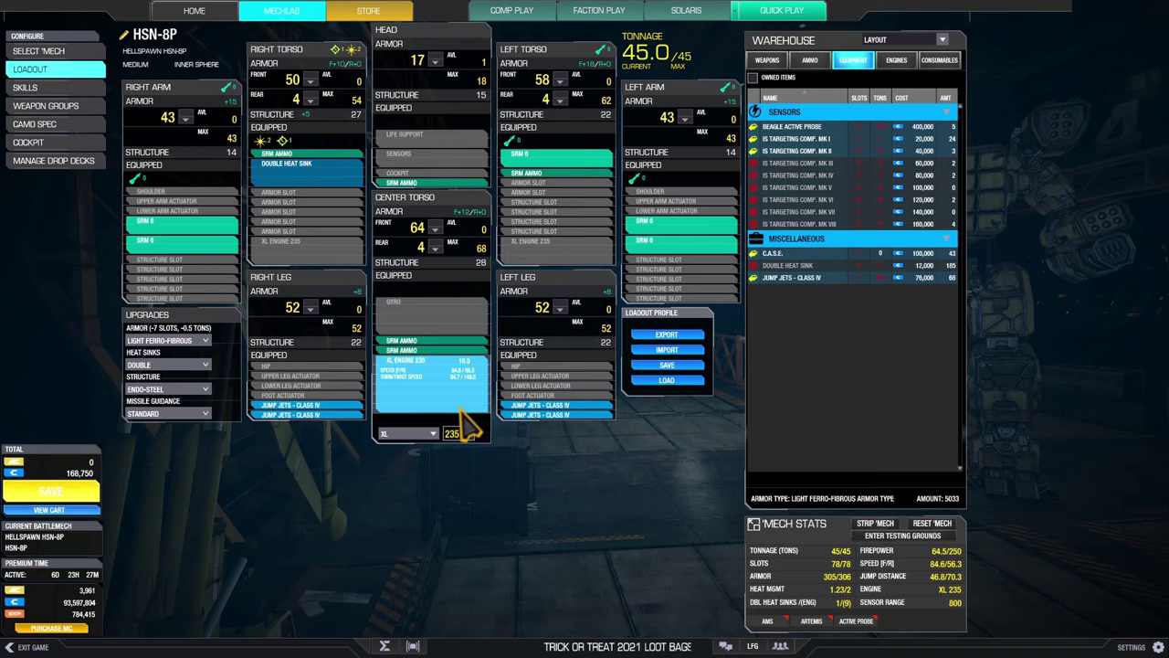
pyautogui.moveTo(461, 409)
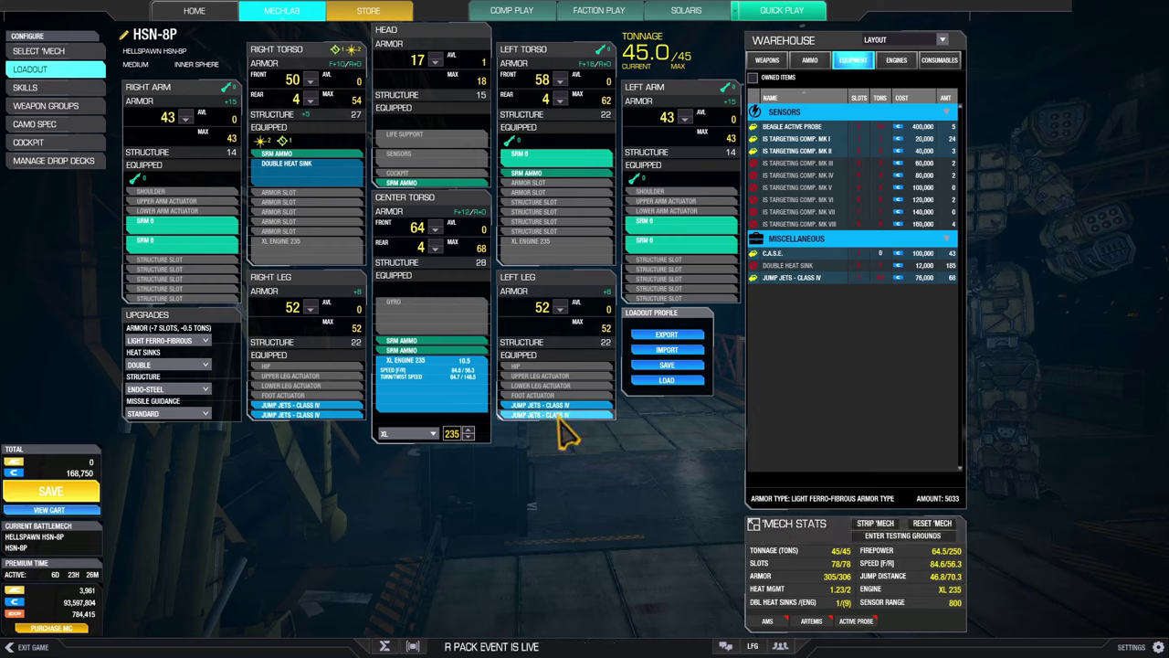
pyautogui.moveTo(560, 421)
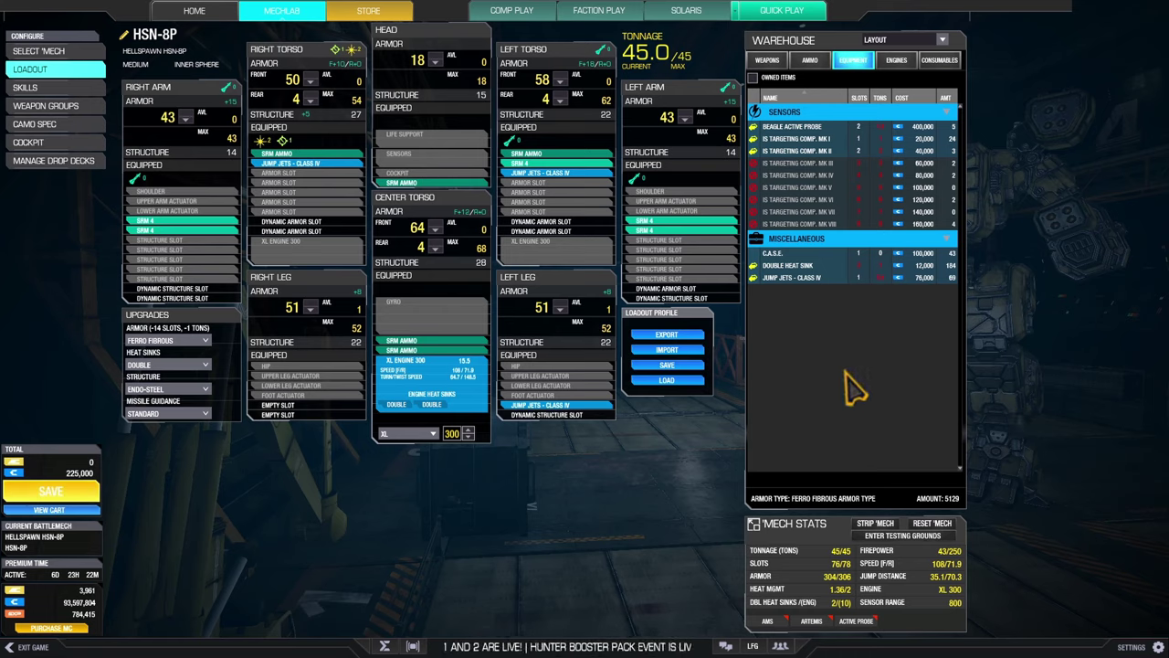
# - Review the SRM 4 loadout with the XL 300 engine, checking the SRM 4 details, available missile weapons and mech stats
pyautogui.moveTo(674, 238)
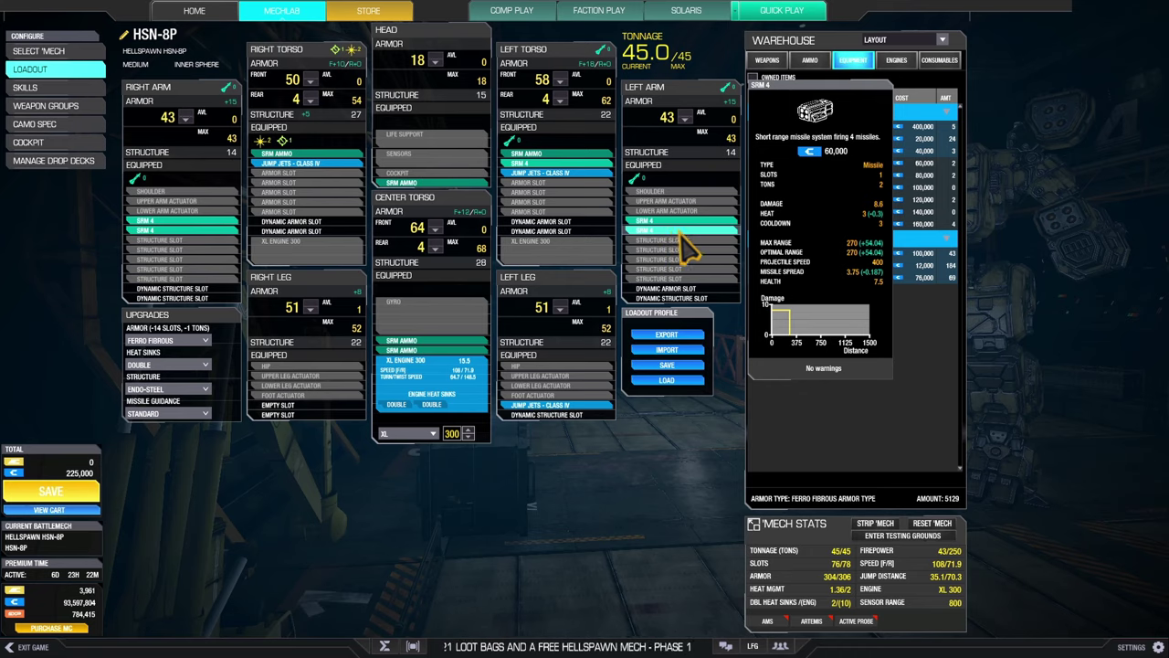
pyautogui.click(767, 60)
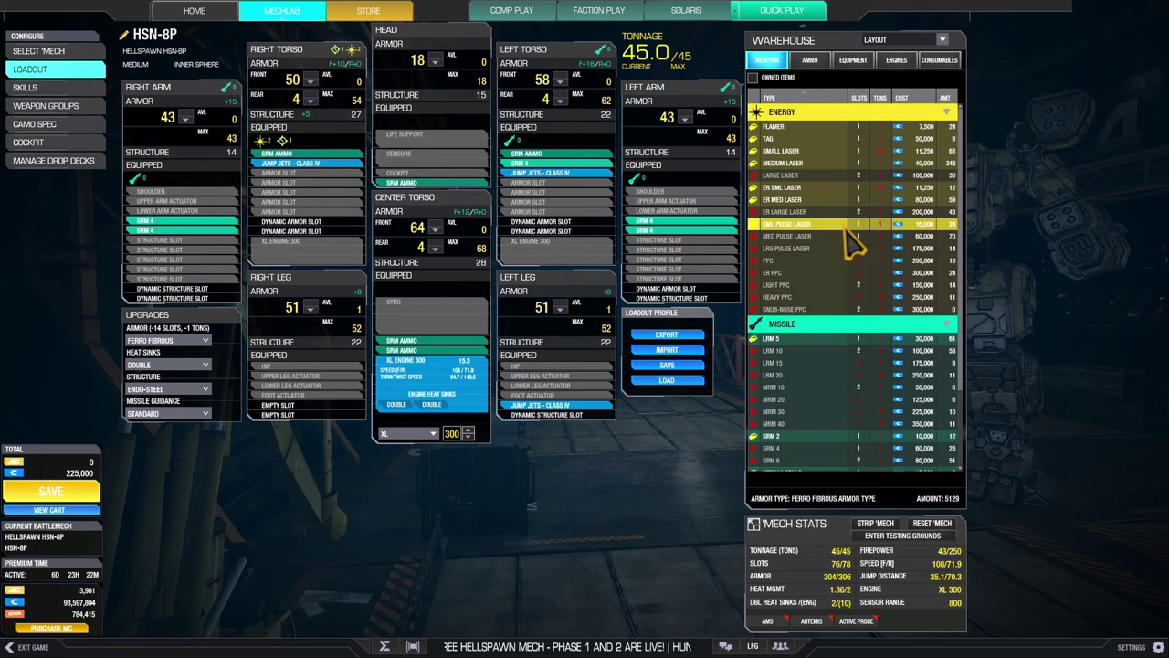
pyautogui.scroll(-3, 826, 439)
pyautogui.moveTo(784, 374)
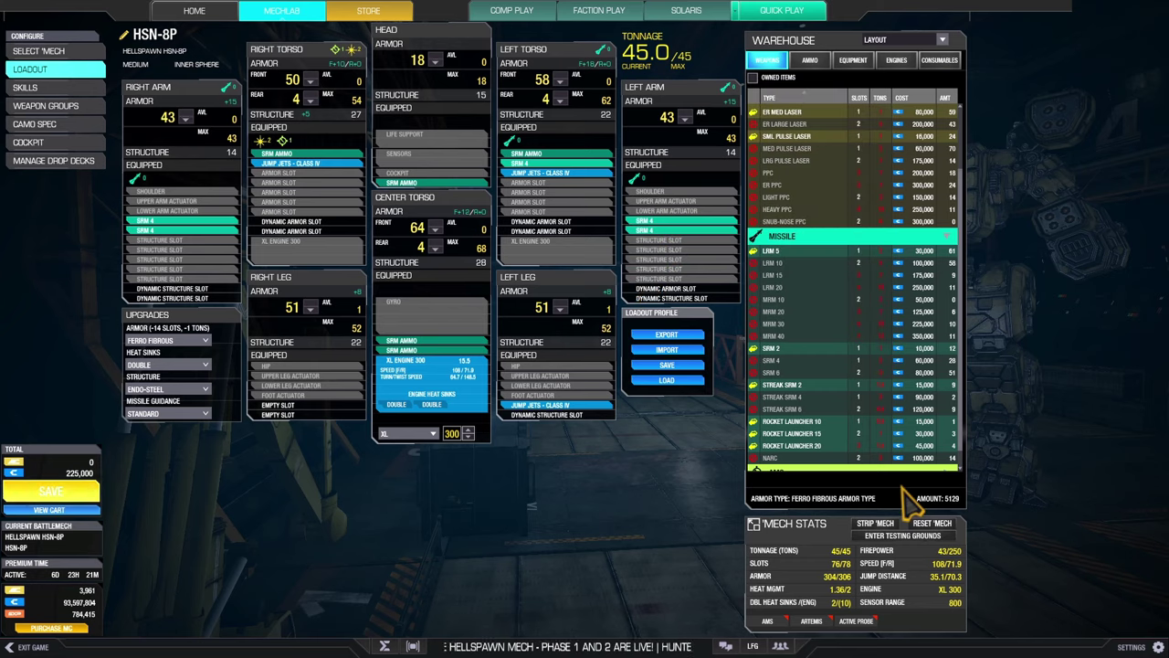
pyautogui.moveTo(968, 560)
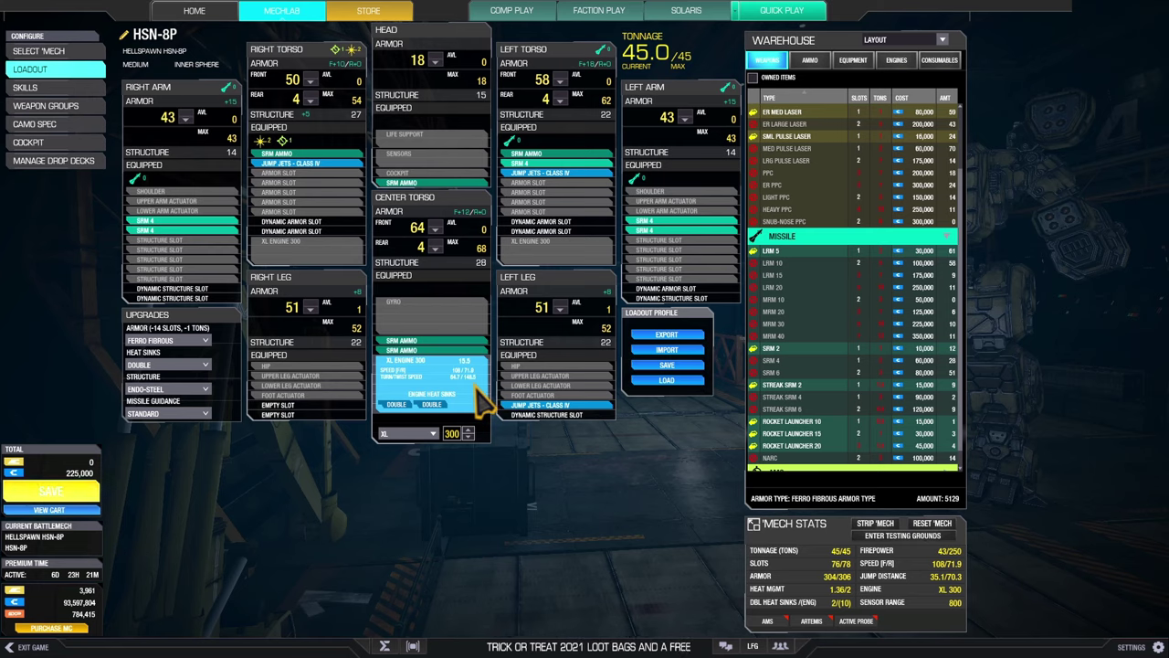
pyautogui.moveTo(476, 392)
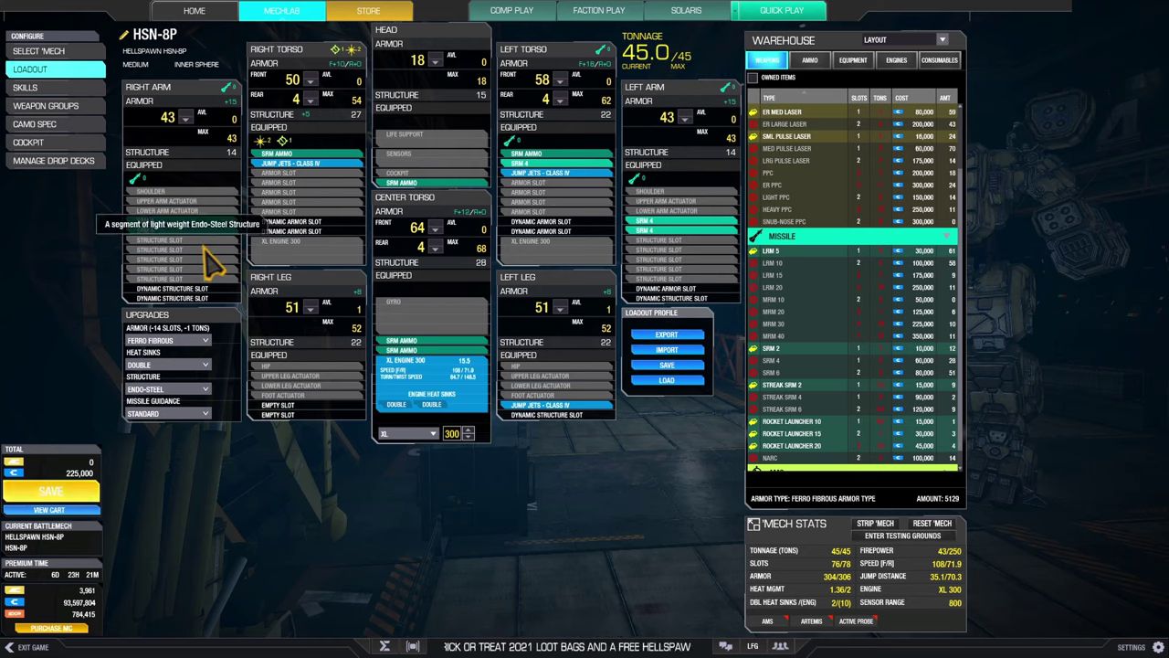
# - Replace one center torso SRM ammo with the left leg's Class IV jump jet, and add SRM ammo to the right torso
pyautogui.doubleClick(446, 363)
pyautogui.moveTo(515, 410); pyautogui.dragTo(438, 369)
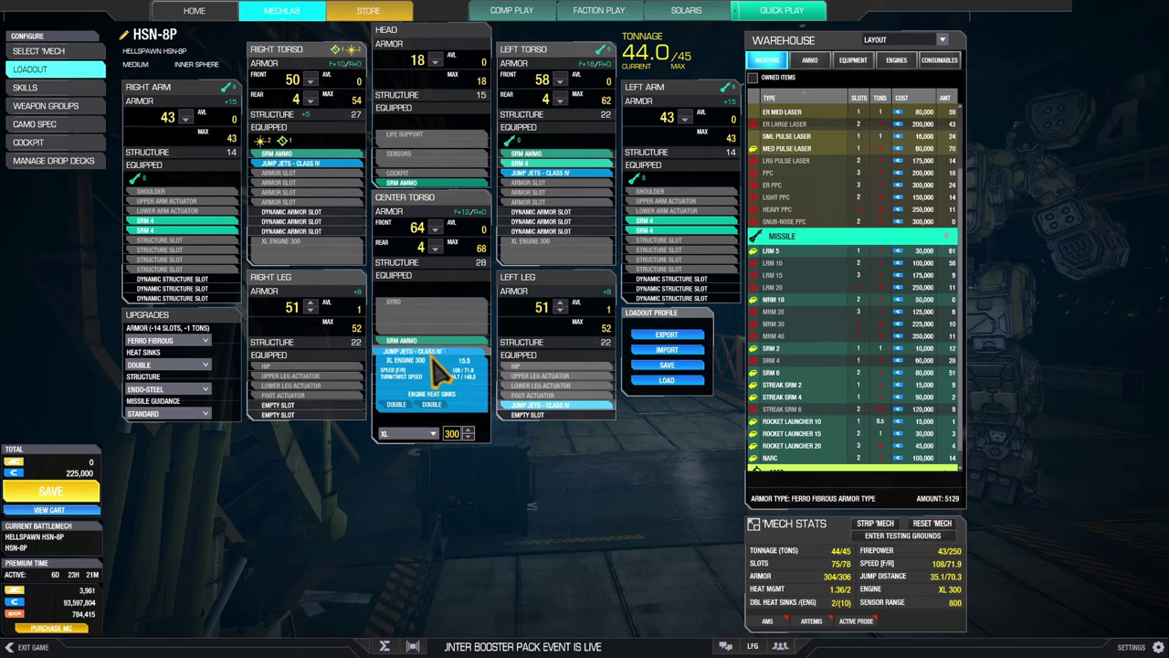
pyautogui.click(809, 60)
pyautogui.moveTo(797, 128); pyautogui.dragTo(334, 253)
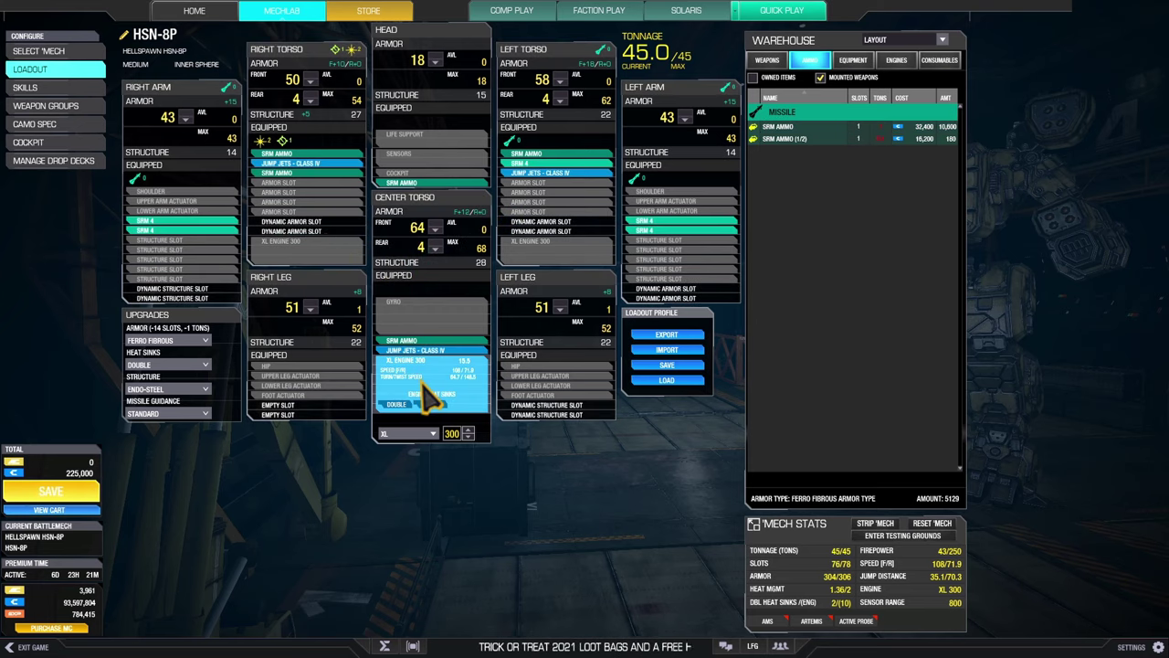
# - Examine the Streak SRM 4 loadout with TAG, Beagle Active Probe and XL 210 engine
pyautogui.moveTo(426, 395)
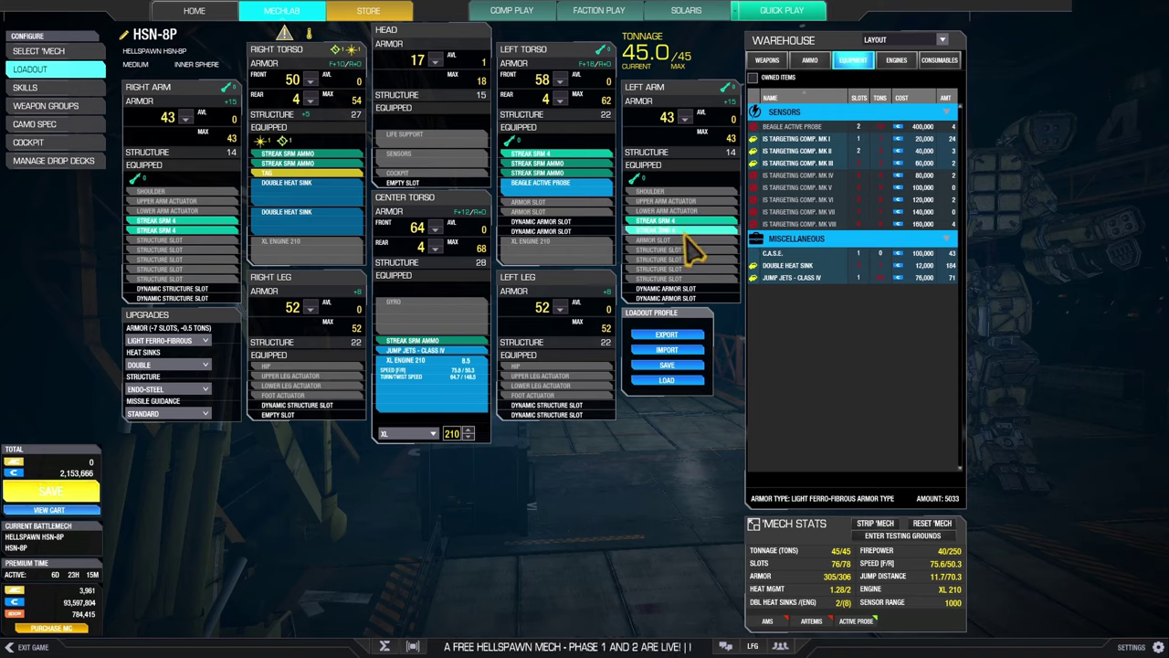
pyautogui.moveTo(692, 246)
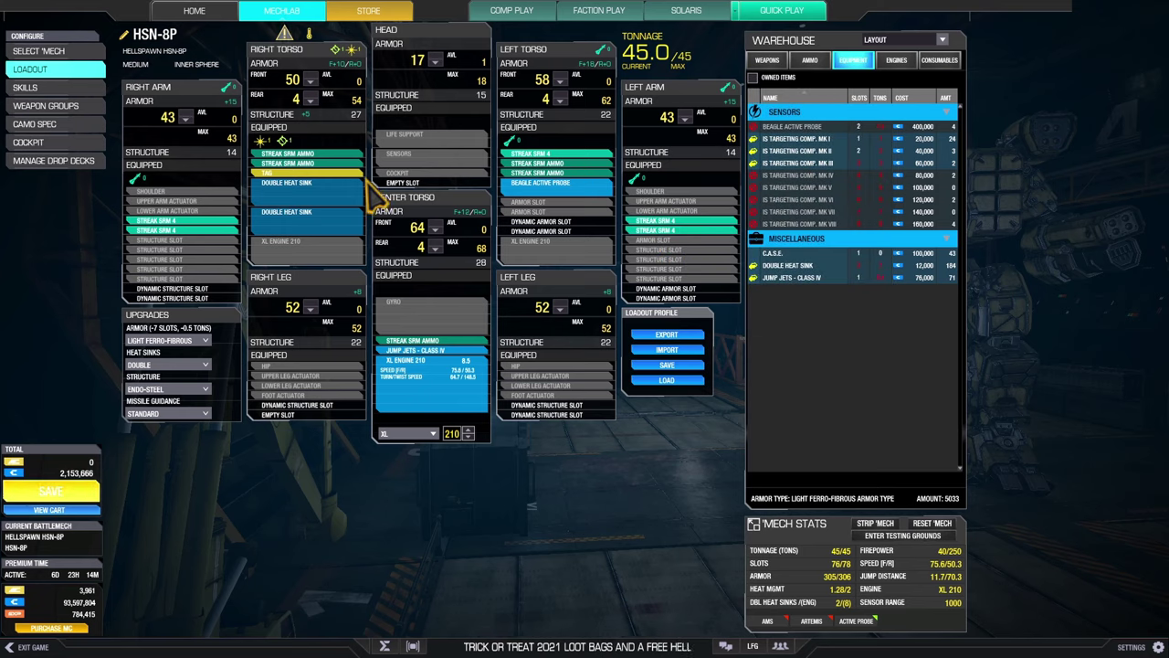
# - Check the Streak SRM 4 loadout's torso equipment, Class IV jump jet, XL 210 engine and top speed
pyautogui.moveTo(325, 164); pyautogui.dragTo(413, 187)
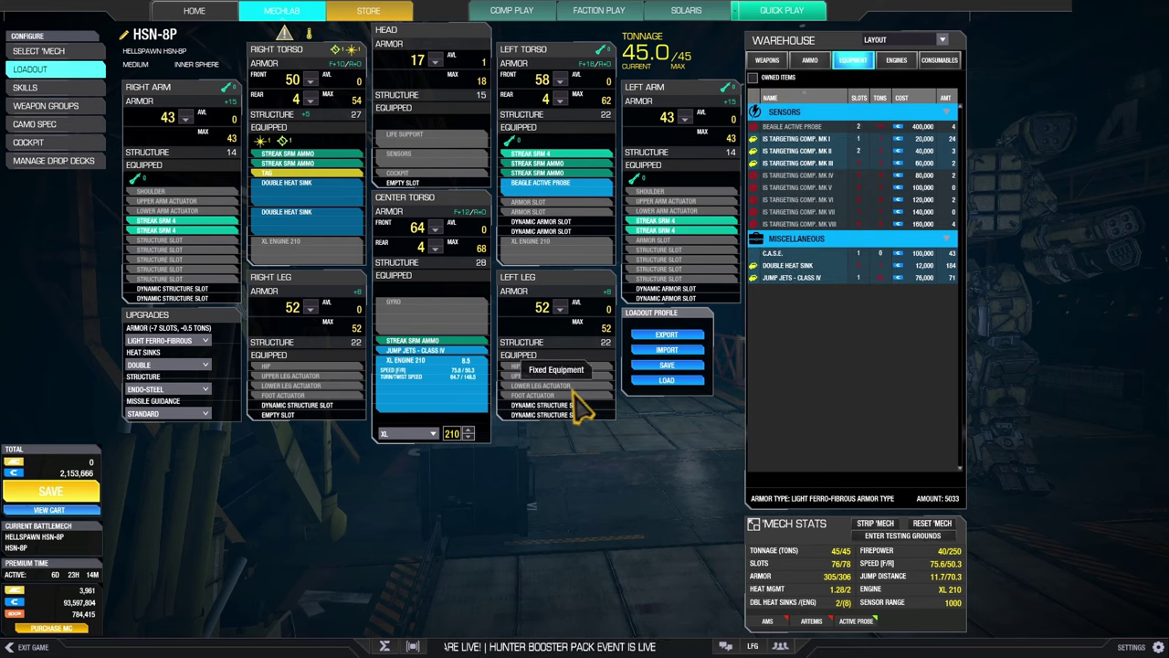
pyautogui.moveTo(436, 361)
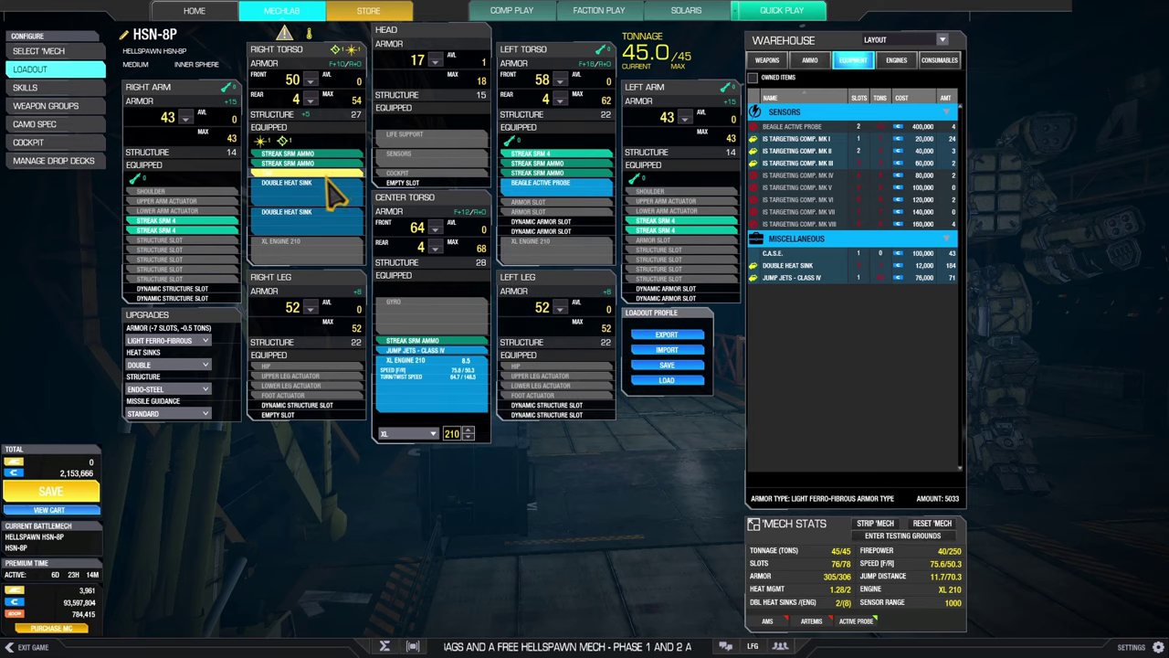
pyautogui.moveTo(334, 192)
pyautogui.moveTo(534, 208)
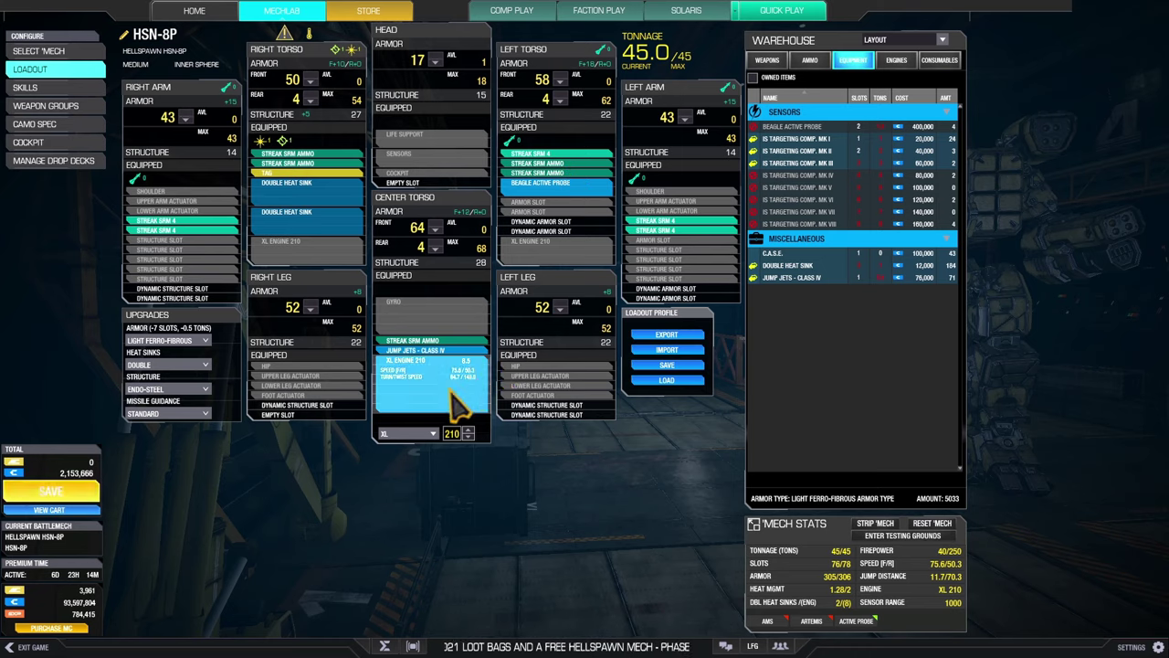
pyautogui.moveTo(452, 401)
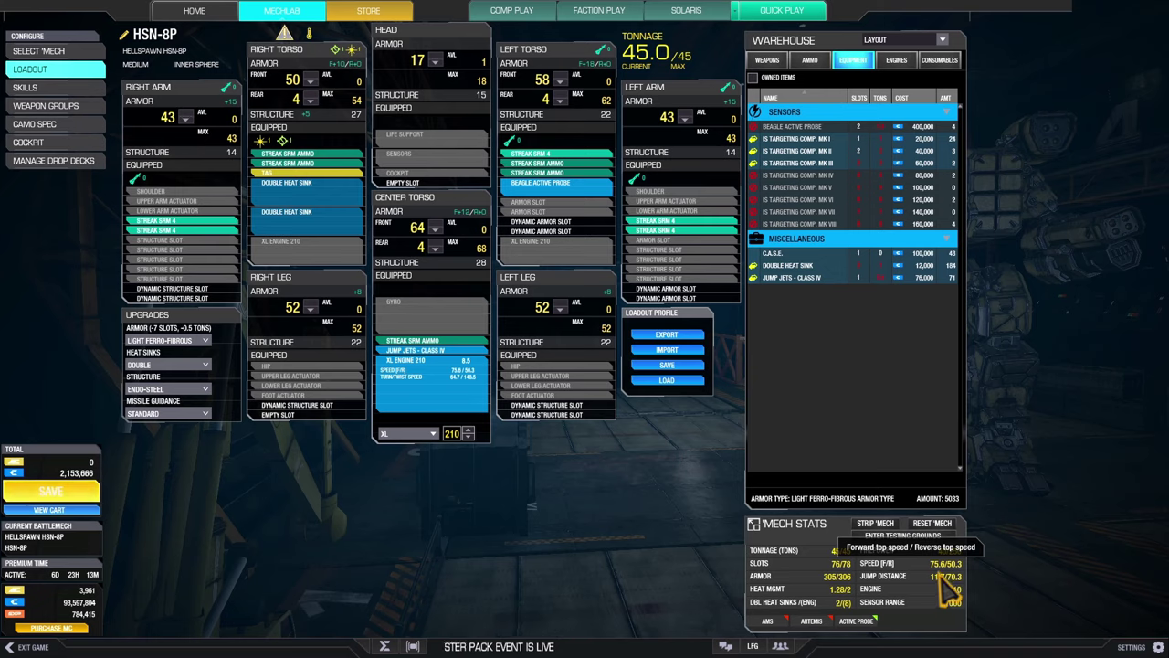
pyautogui.moveTo(945, 578)
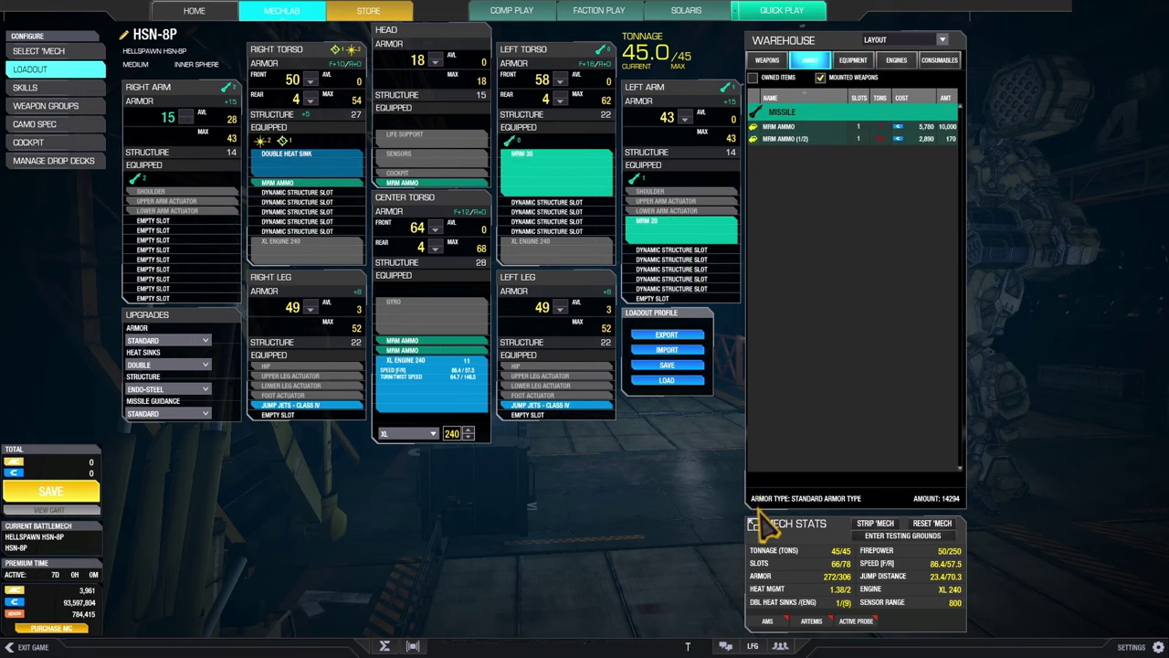
# - Review the hardpoints and enhancements in the detailed mech stats for the MRM 30 and MRM 20 loadout
pyautogui.click(754, 524)
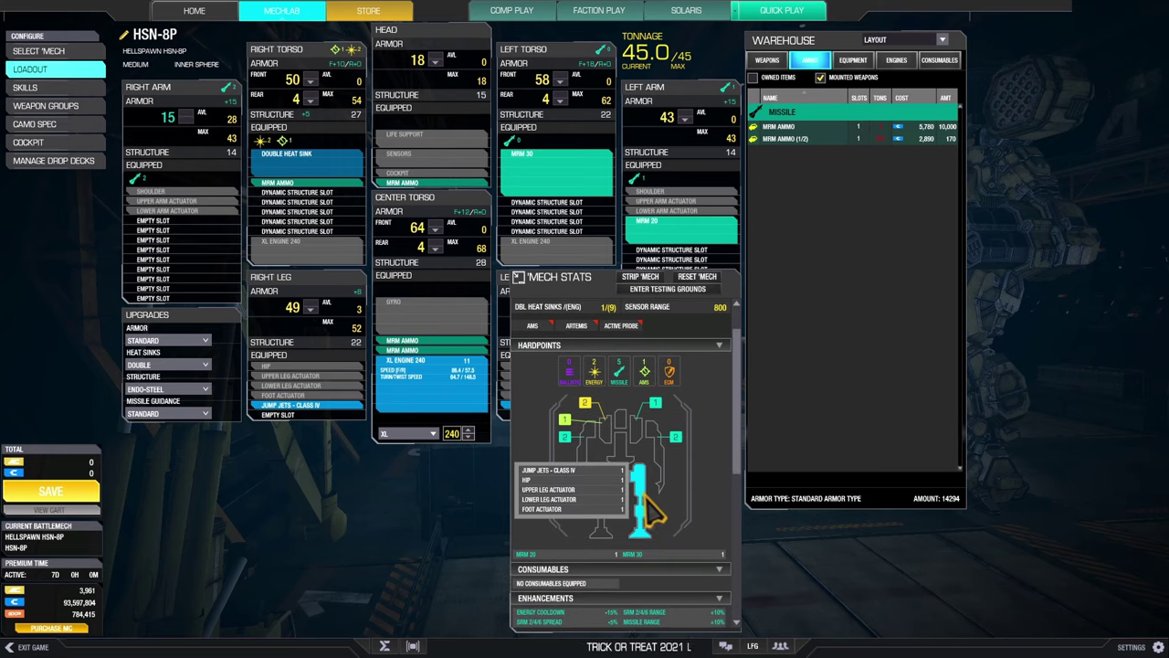
pyautogui.scroll(-5, 652, 502)
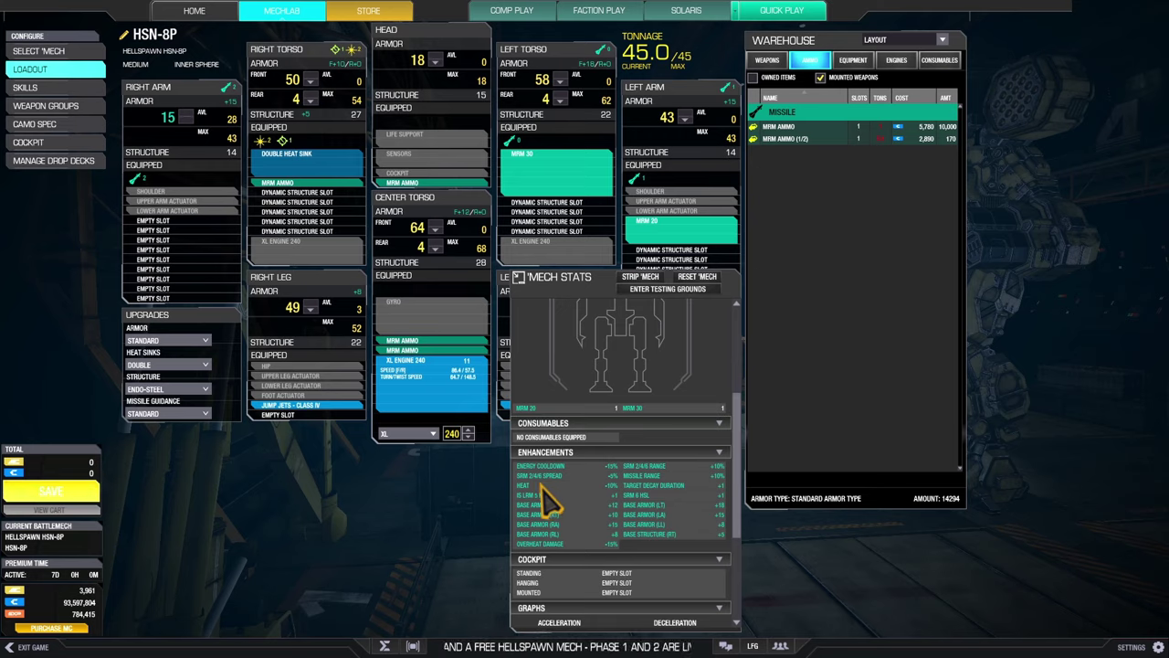
pyautogui.scroll(-1, 547, 501)
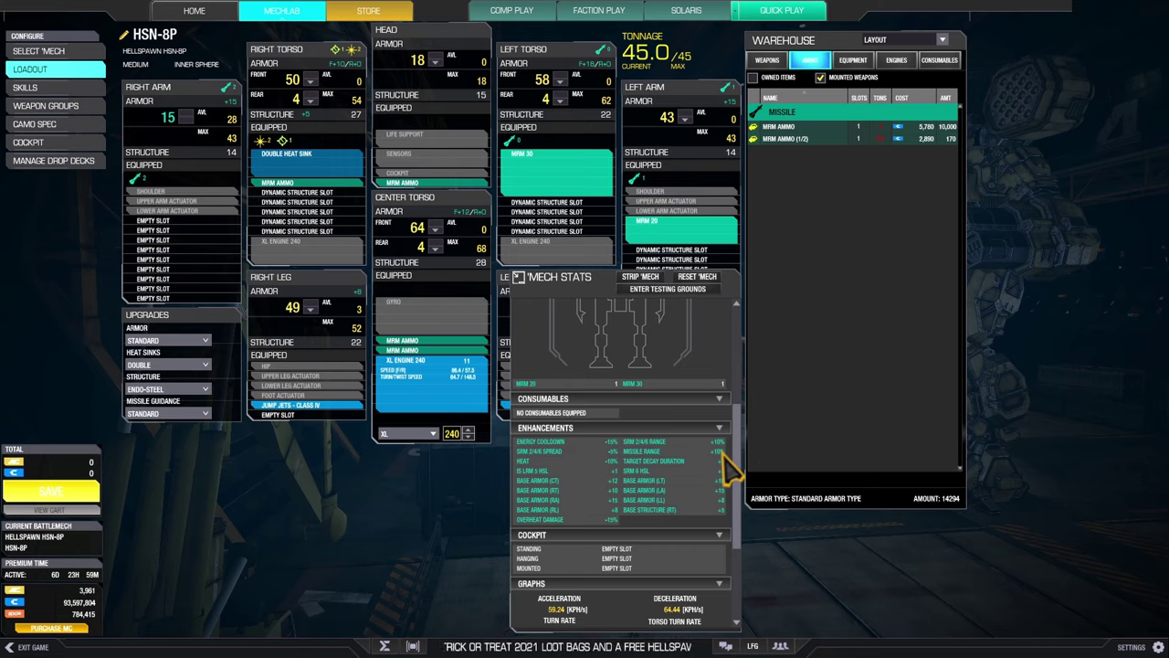
pyautogui.click(518, 279)
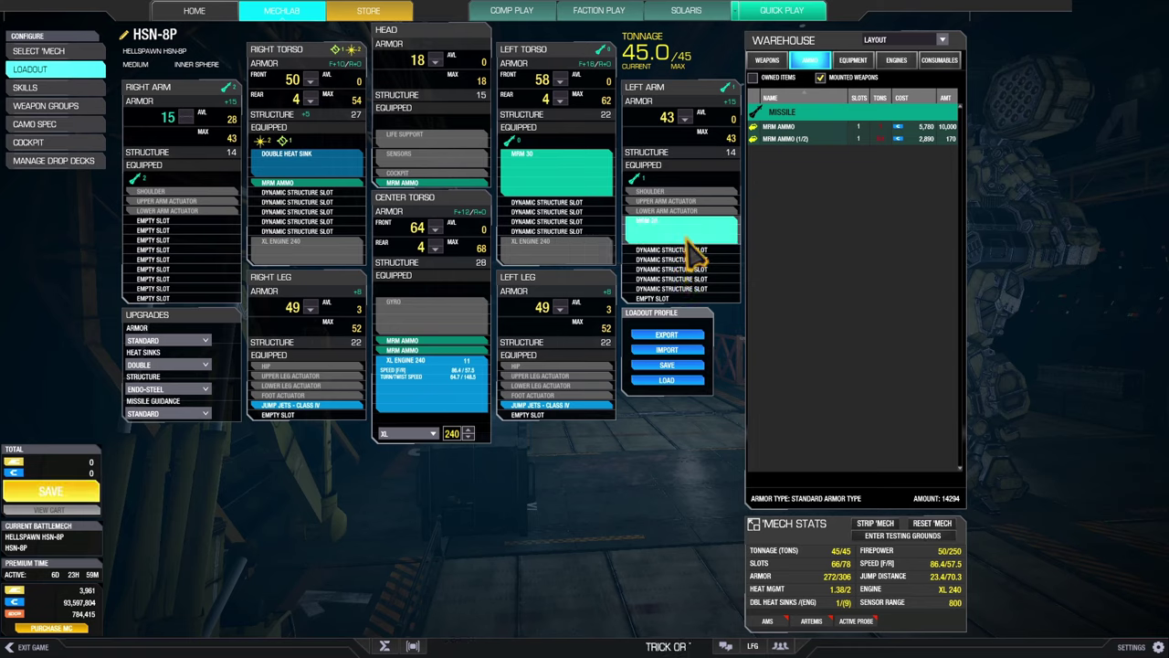
# - Inspect the left arm's MRM 20 and the left leg's Class IV jump jet
pyautogui.moveTo(690, 243)
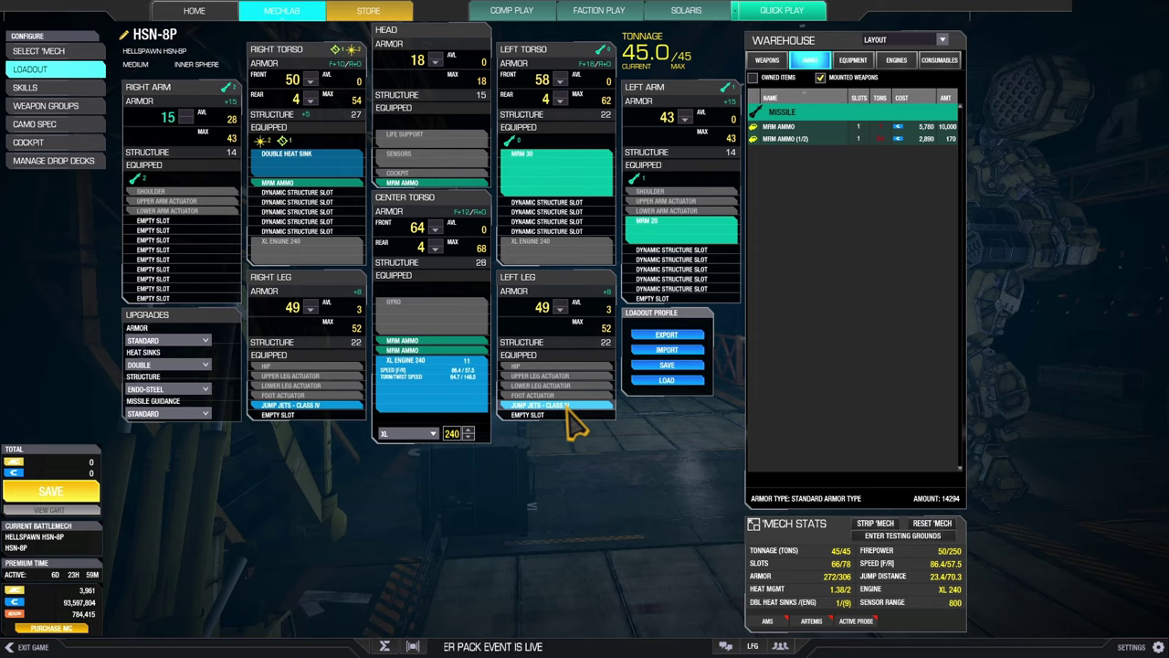
pyautogui.moveTo(573, 422)
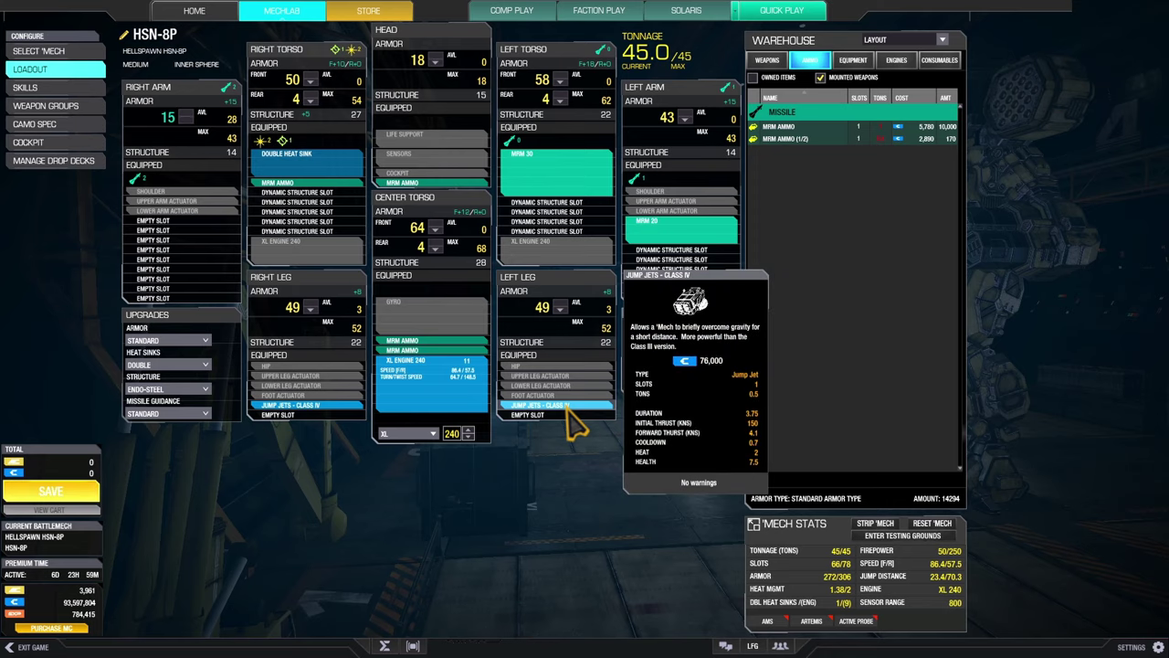
pyautogui.moveTo(639, 270)
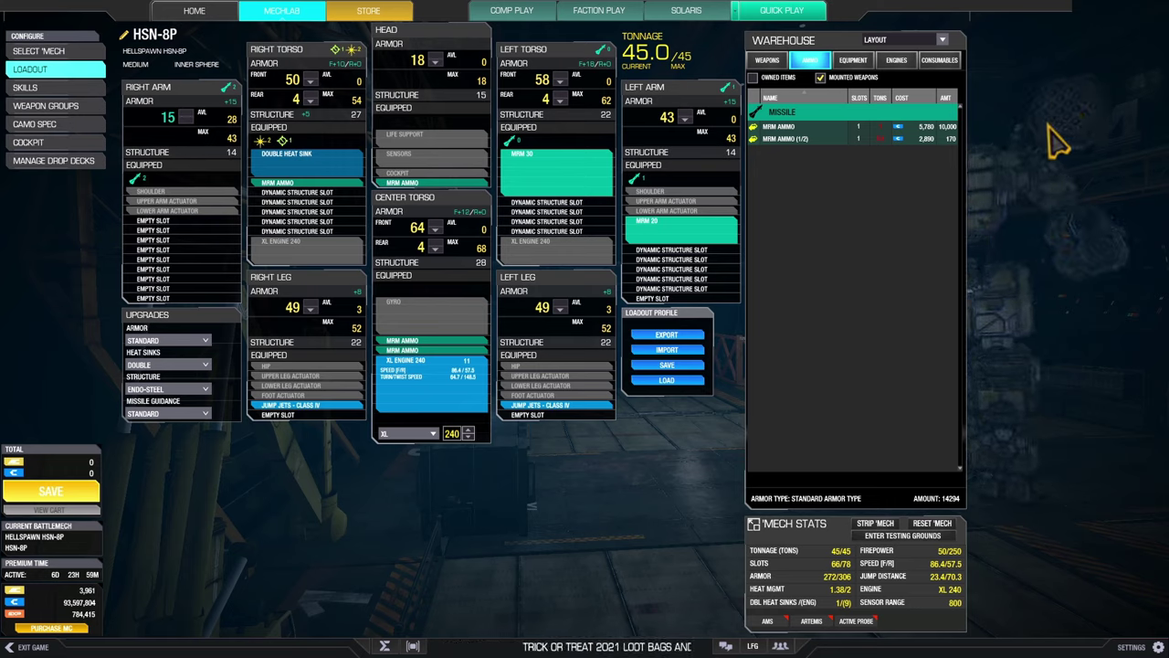
# - Remove the left torso's MRM 30 and the left arm's MRM 20, and refit both launchers in the same locations
pyautogui.moveTo(564, 191); pyautogui.dragTo(835, 209)
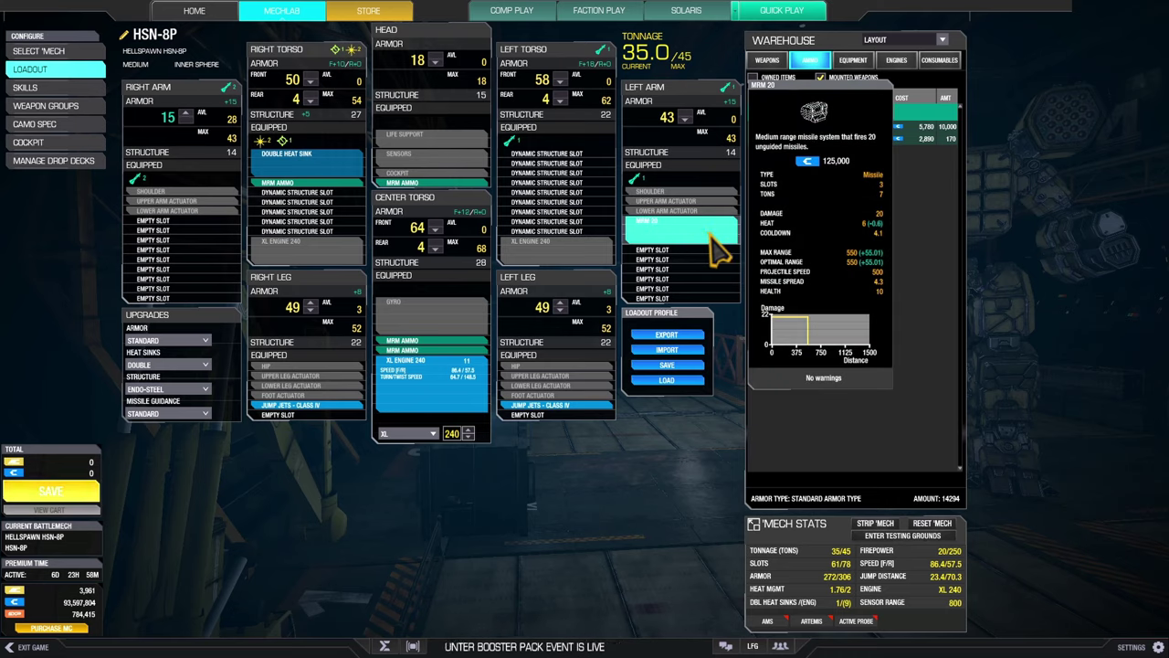
pyautogui.moveTo(705, 241); pyautogui.dragTo(1004, 162)
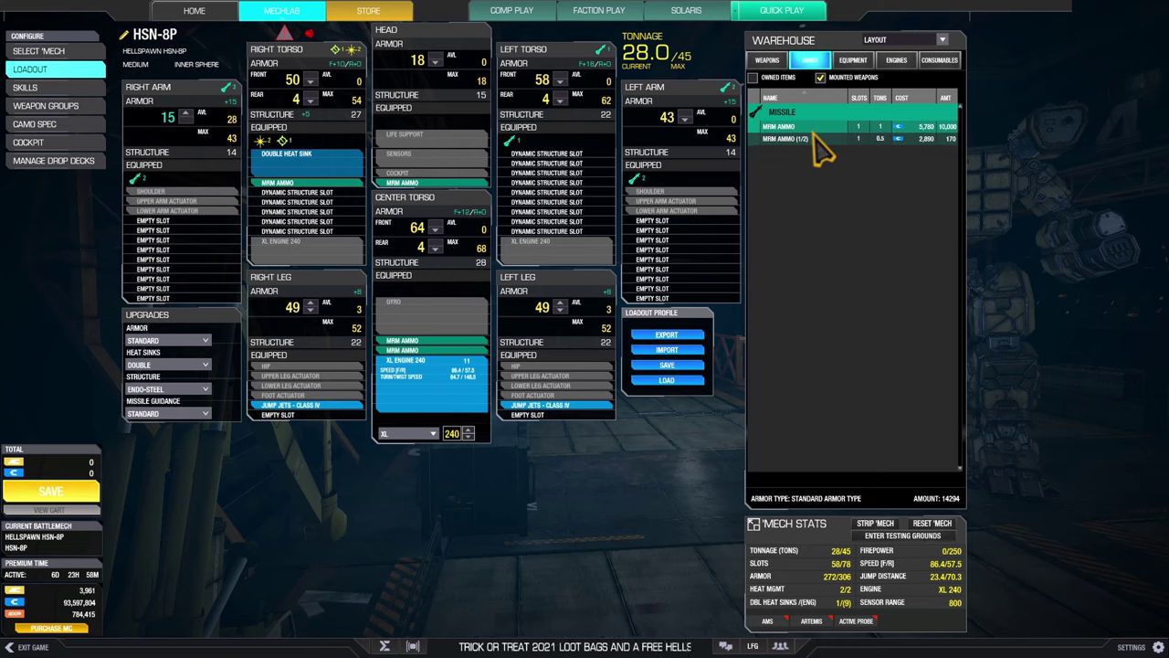
pyautogui.moveTo(813, 133)
pyautogui.click(767, 60)
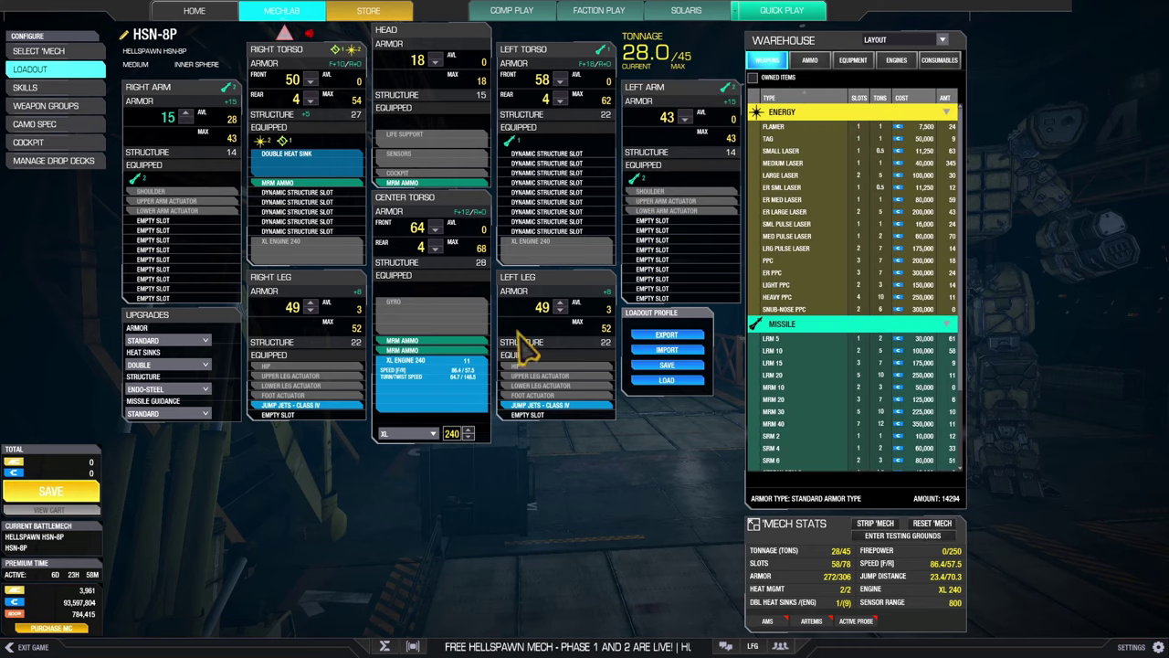
pyautogui.moveTo(448, 383)
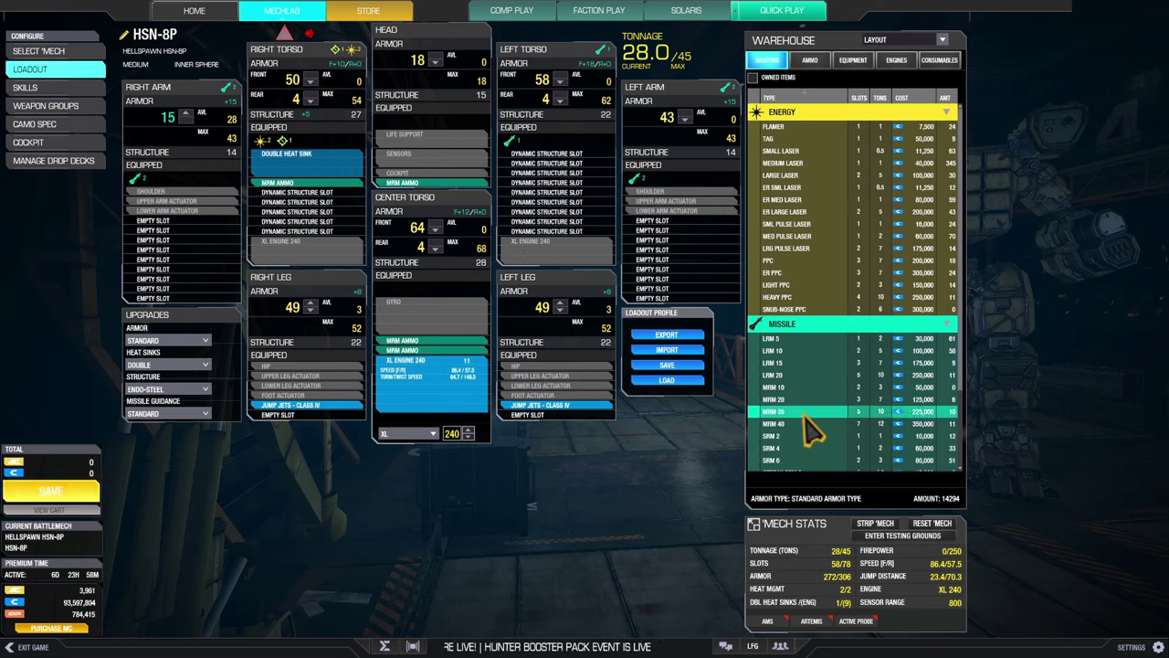
pyautogui.moveTo(811, 412); pyautogui.dragTo(584, 210)
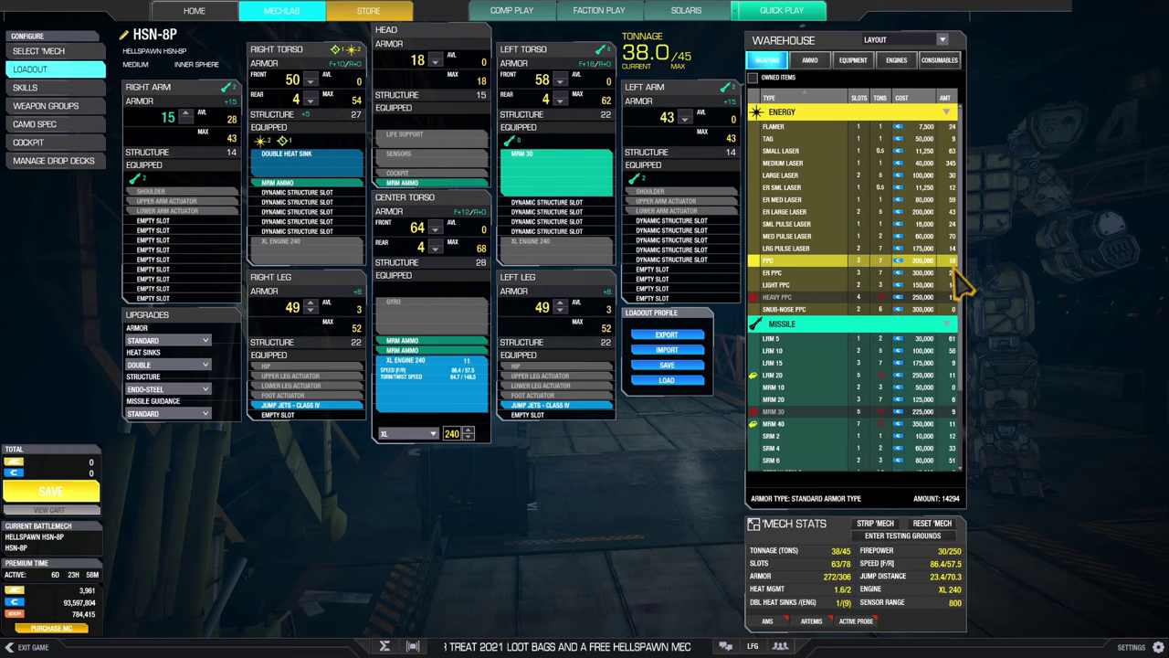
pyautogui.scroll(-3, 829, 444)
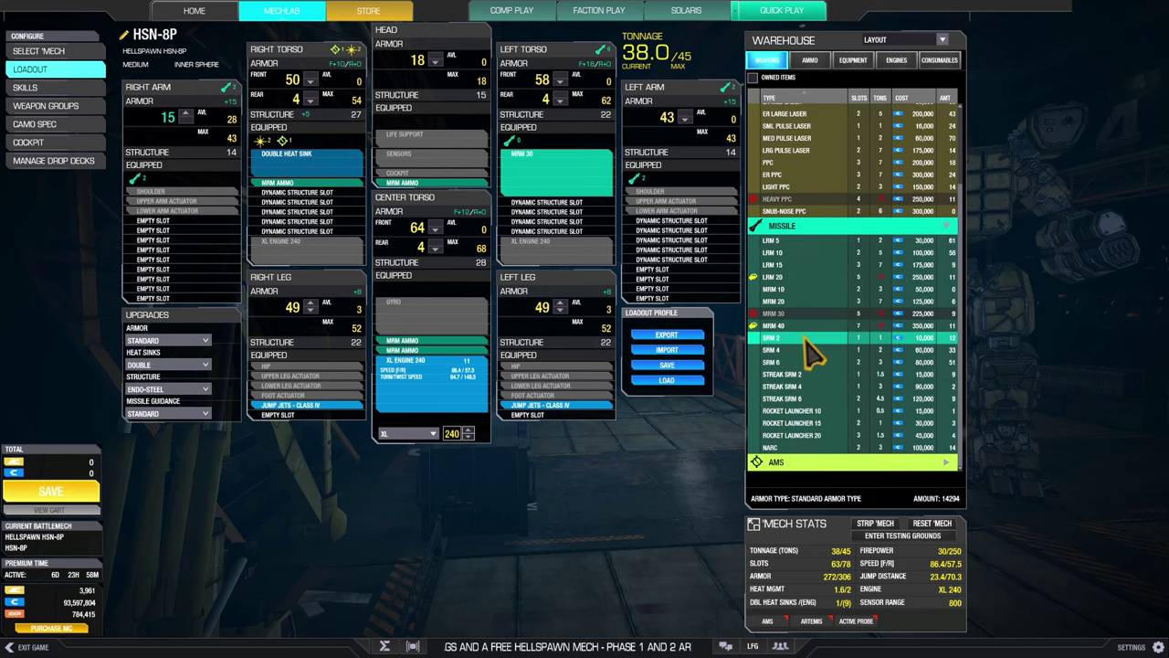
pyautogui.moveTo(801, 303); pyautogui.dragTo(700, 259)
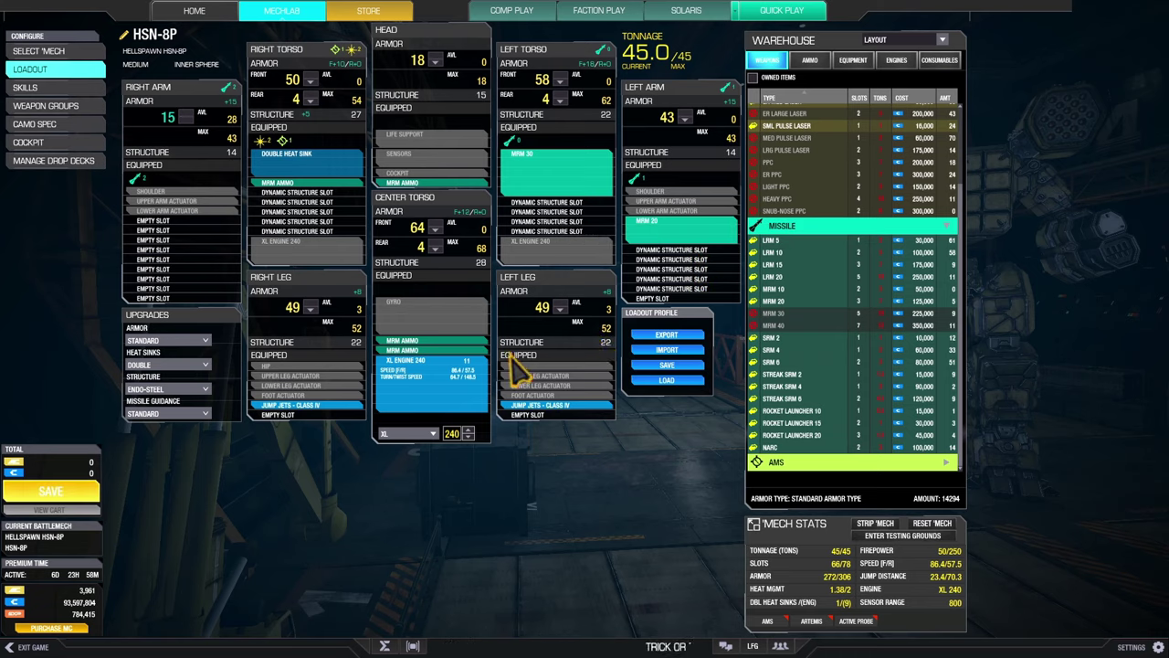
pyautogui.moveTo(465, 389)
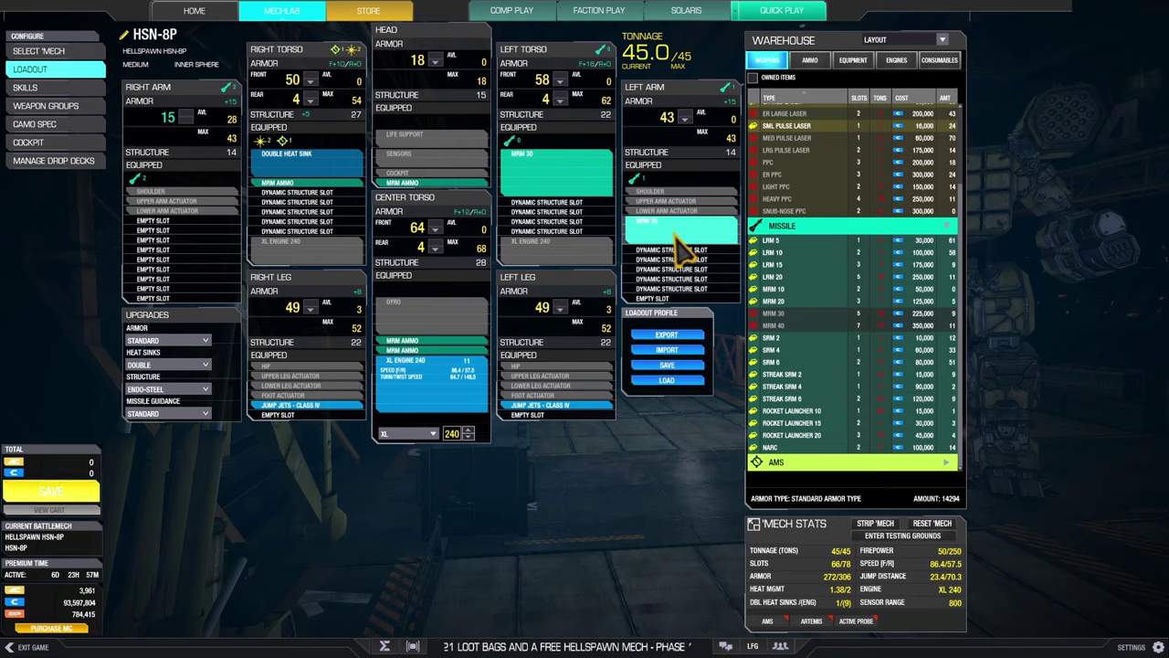
pyautogui.moveTo(680, 242)
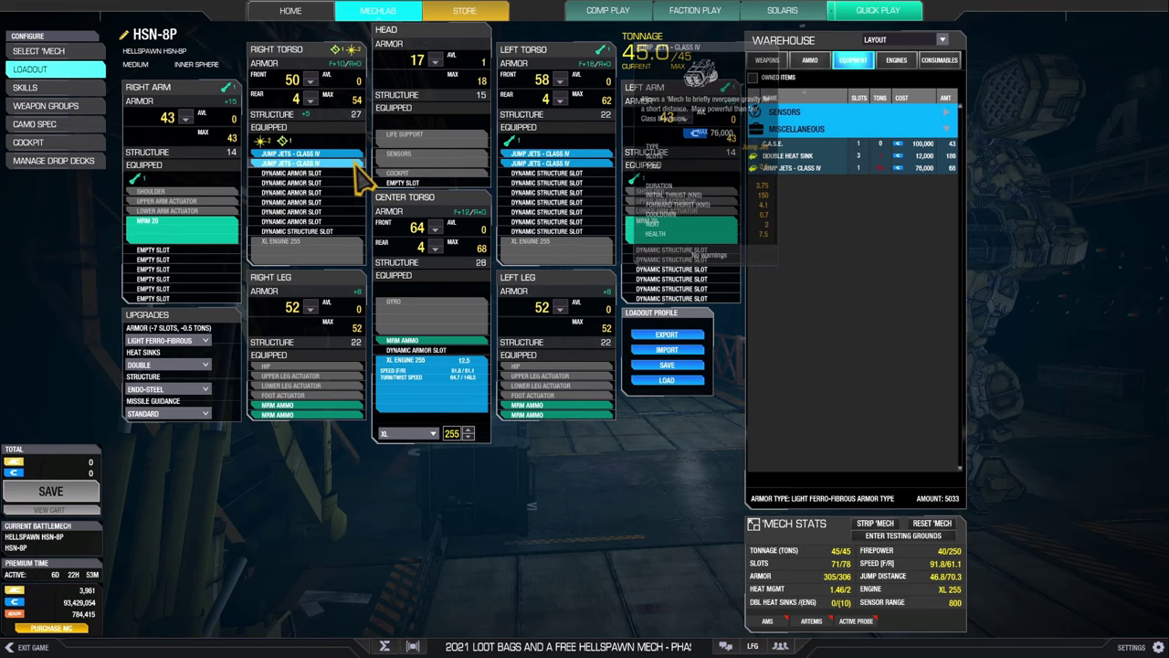
# - Examine the twin MRM 20 loadout with XL 255 engine and torso Class IV jump jets, including the mech's full model
pyautogui.moveTo(320, 170)
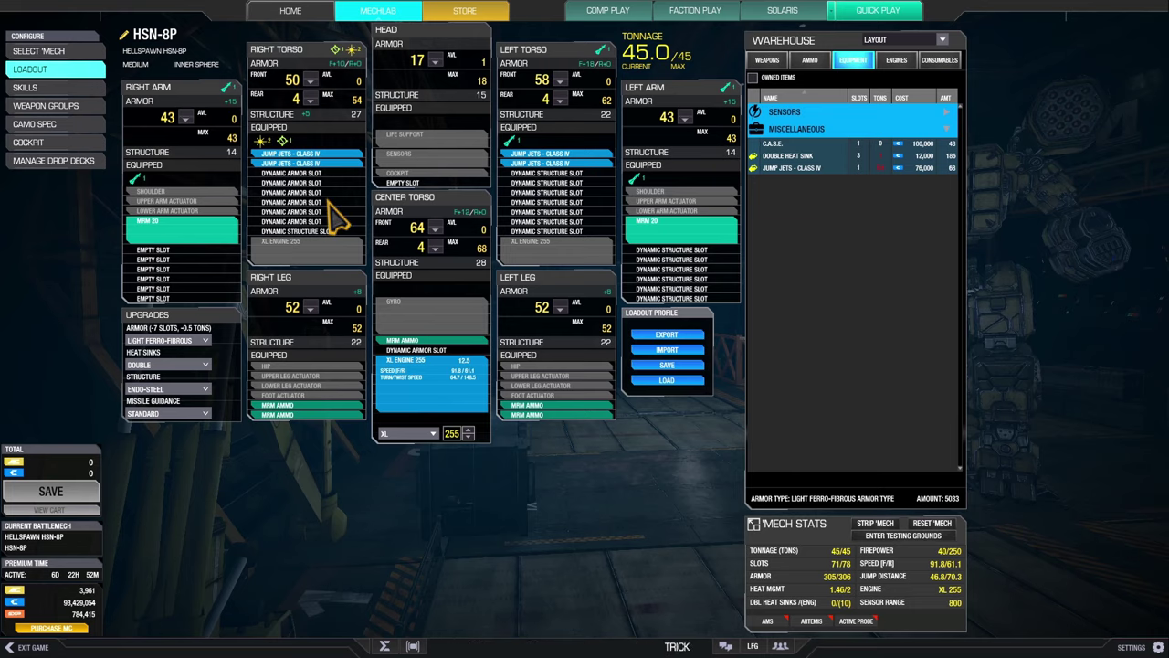
pyautogui.click(311, 33)
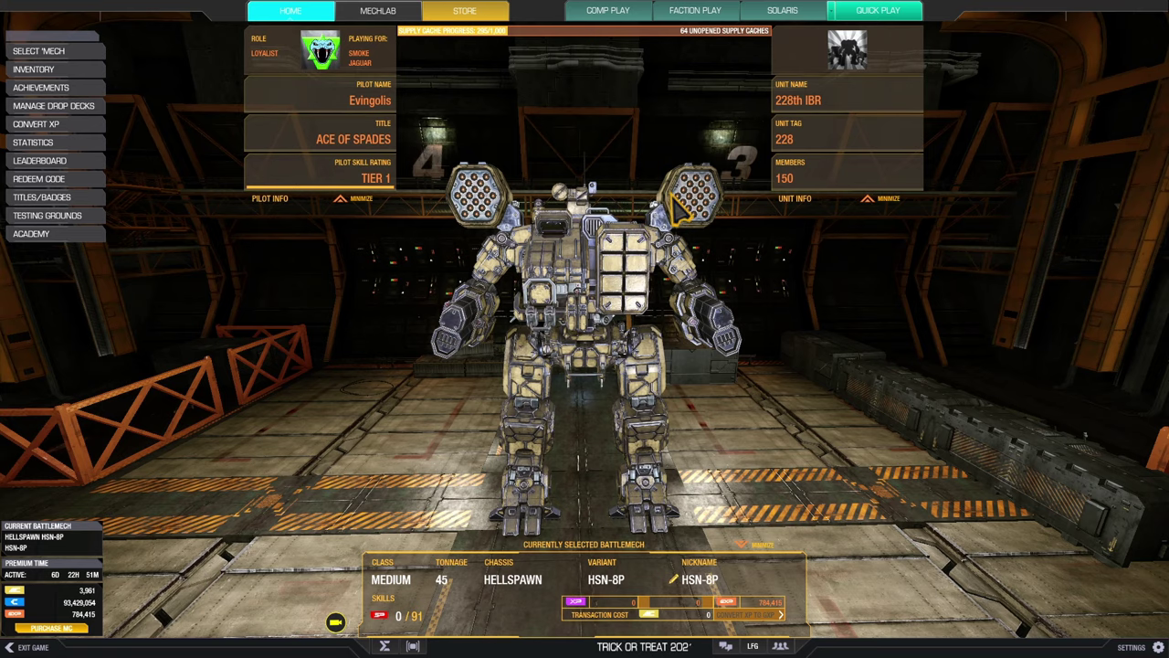
pyautogui.click(378, 12)
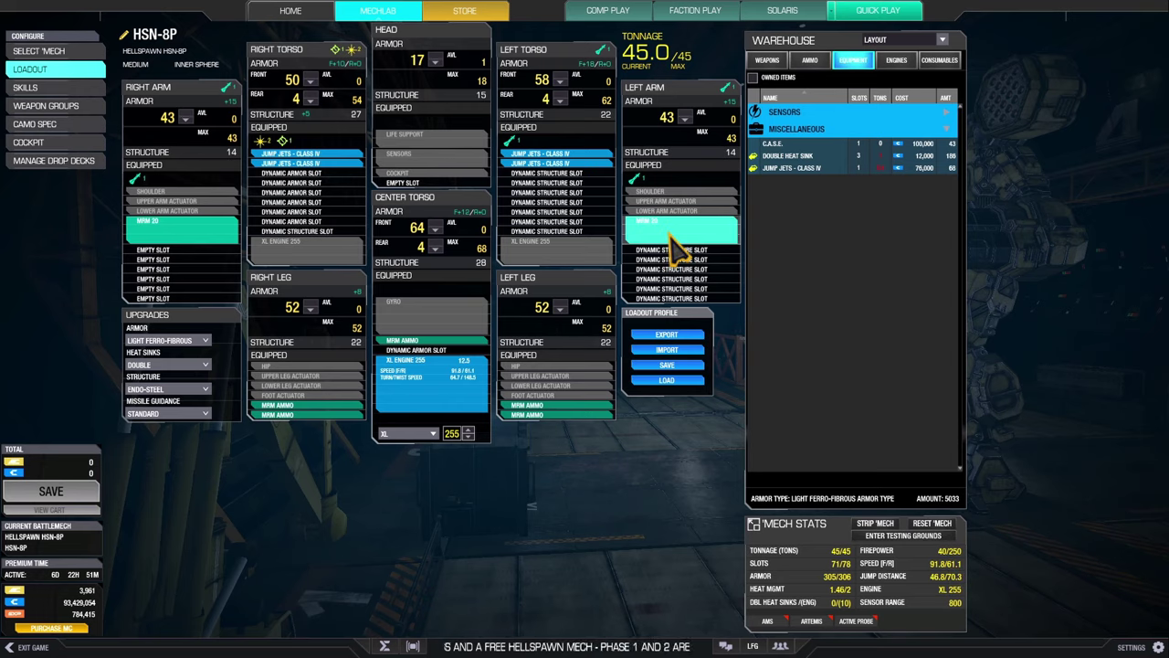
pyautogui.moveTo(673, 243)
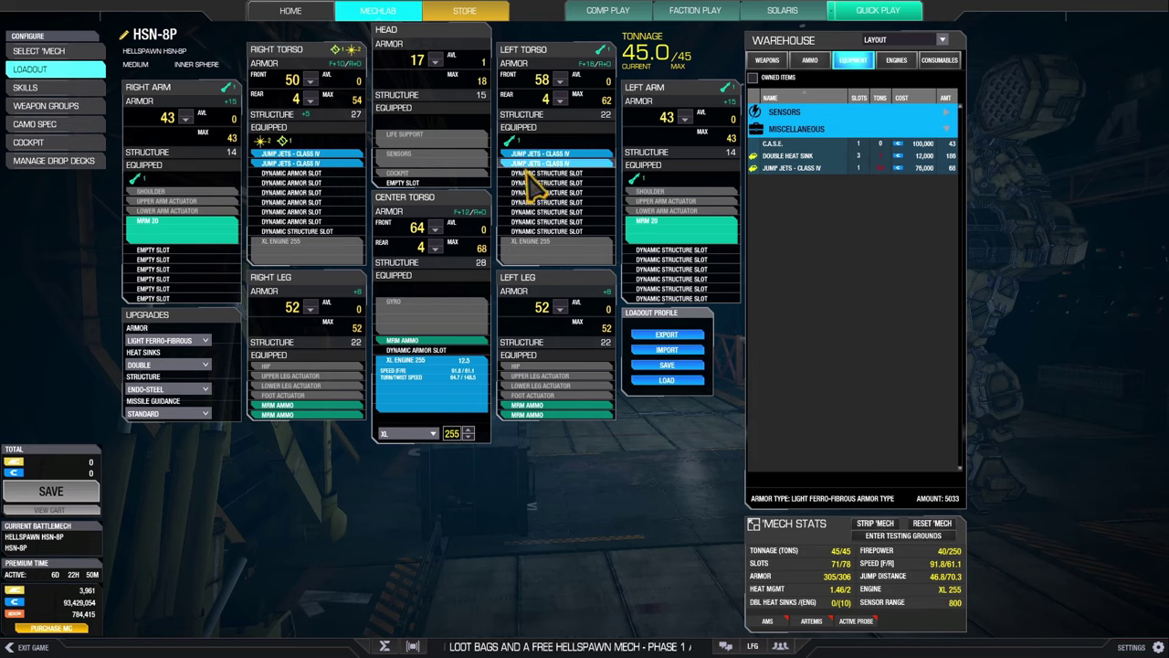
pyautogui.moveTo(528, 169)
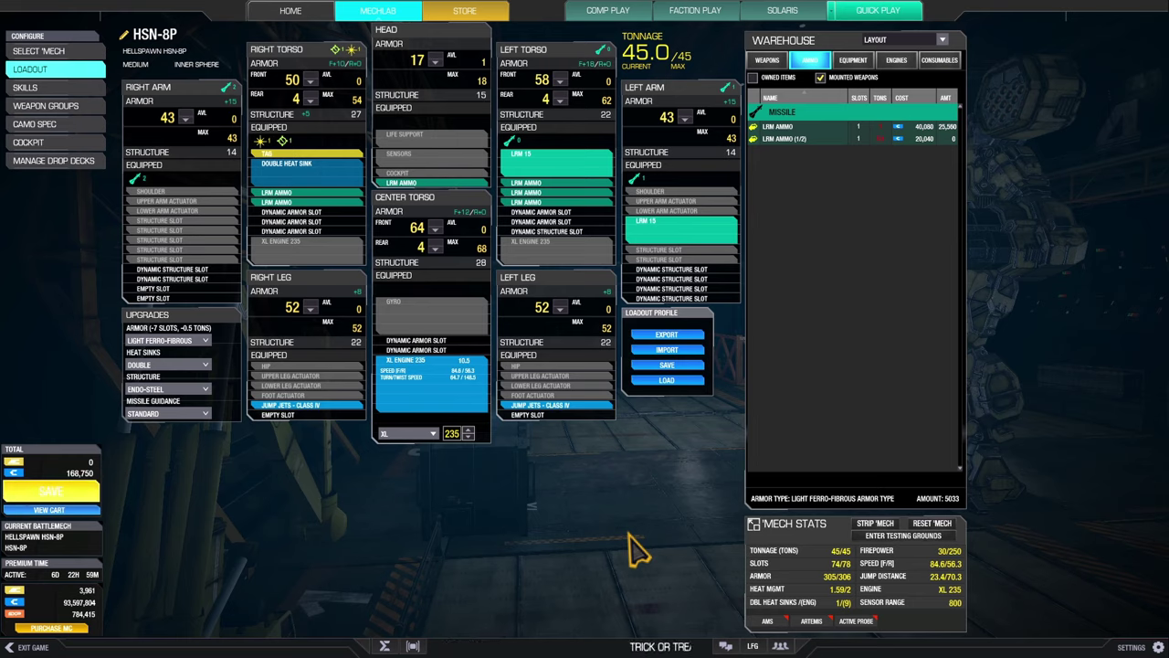
# - Examine the twin LRM 15 loadout with TAG, XL 235 engine, left torso LRM ammo and leg jump jets
pyautogui.moveTo(697, 240)
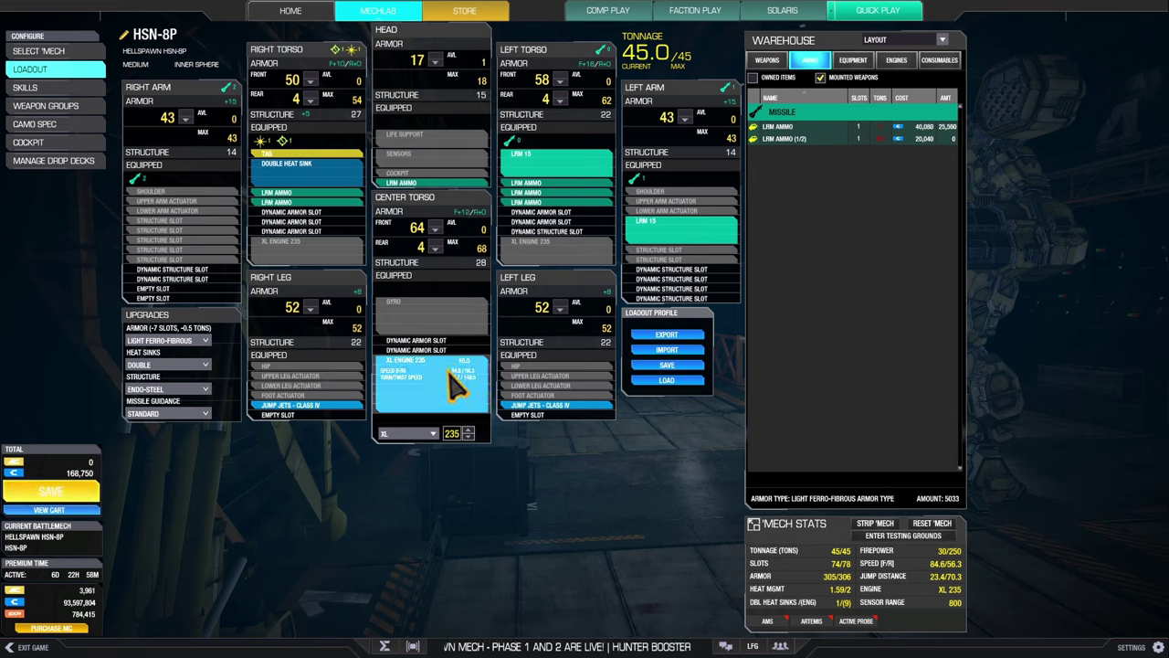
pyautogui.moveTo(454, 385)
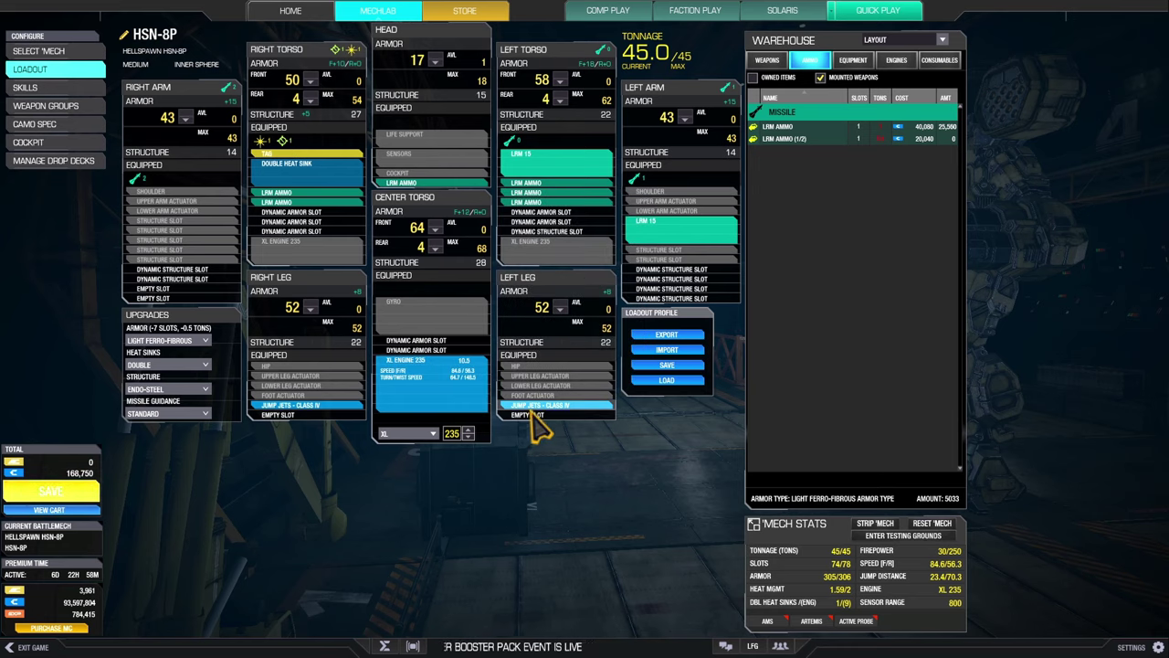
pyautogui.moveTo(534, 416)
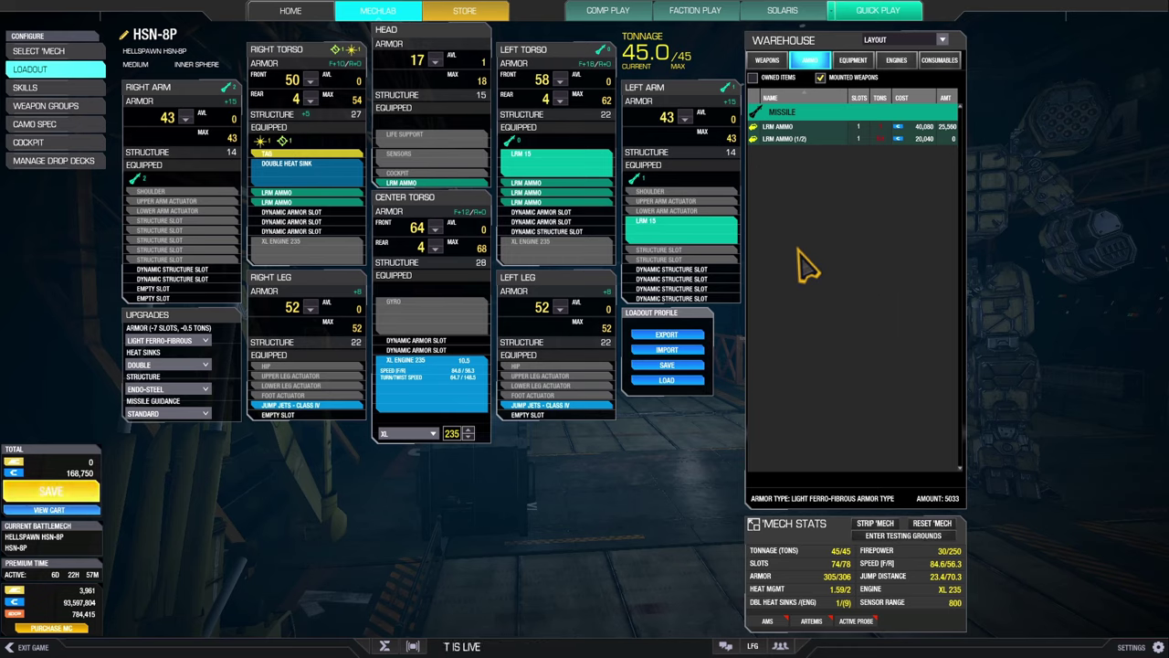
pyautogui.moveTo(709, 253)
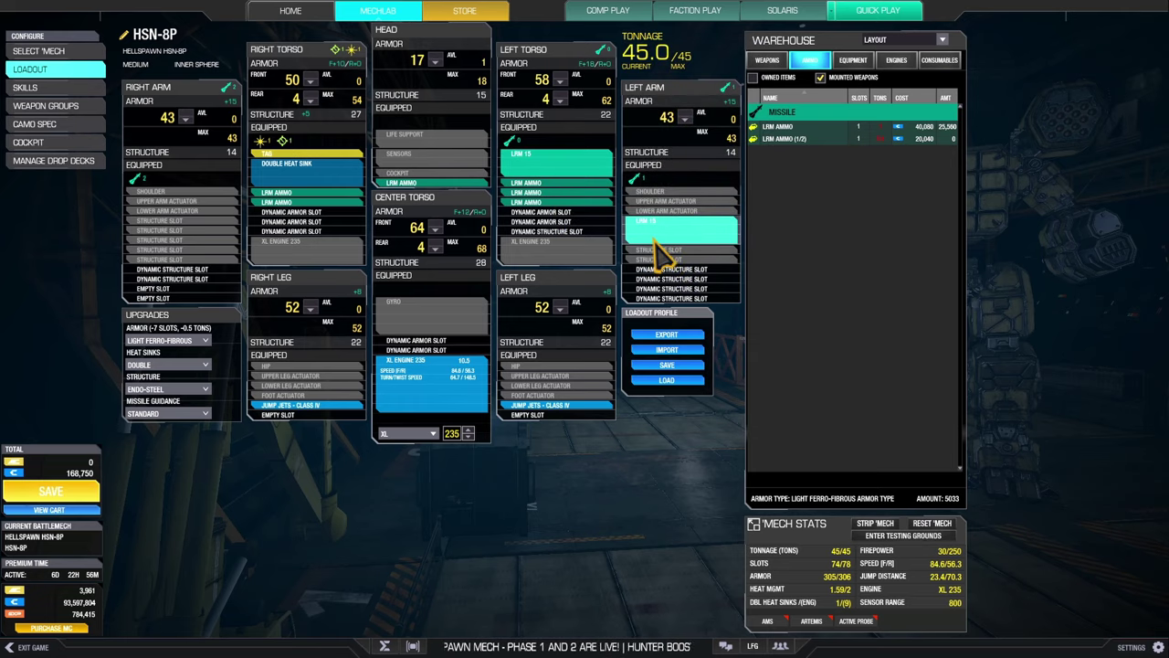
pyautogui.moveTo(574, 182)
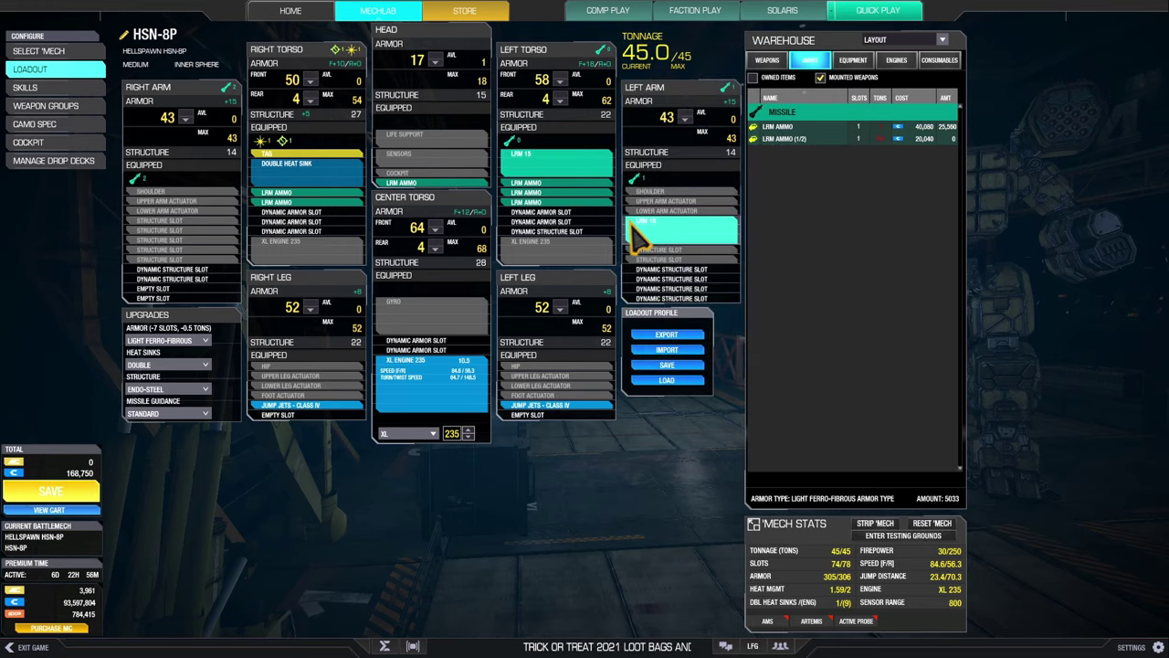
pyautogui.moveTo(639, 233)
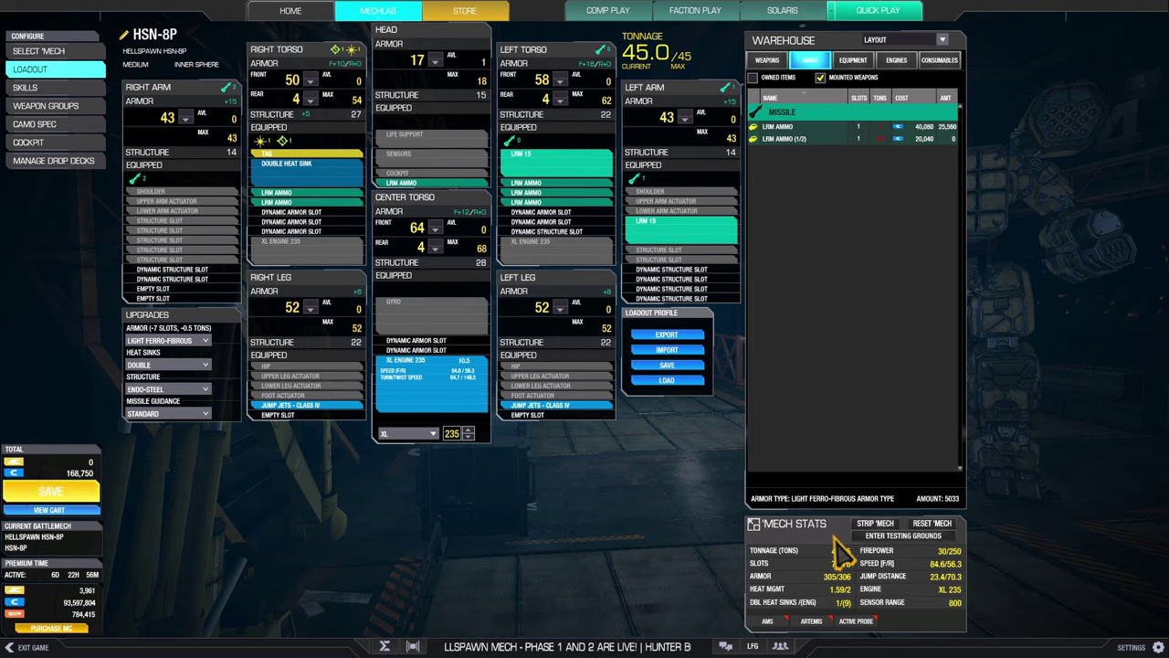
# - Review the enhancements in the detailed mech stats for the LRM 15 loadout
pyautogui.click(753, 523)
pyautogui.scroll(-5, 671, 548)
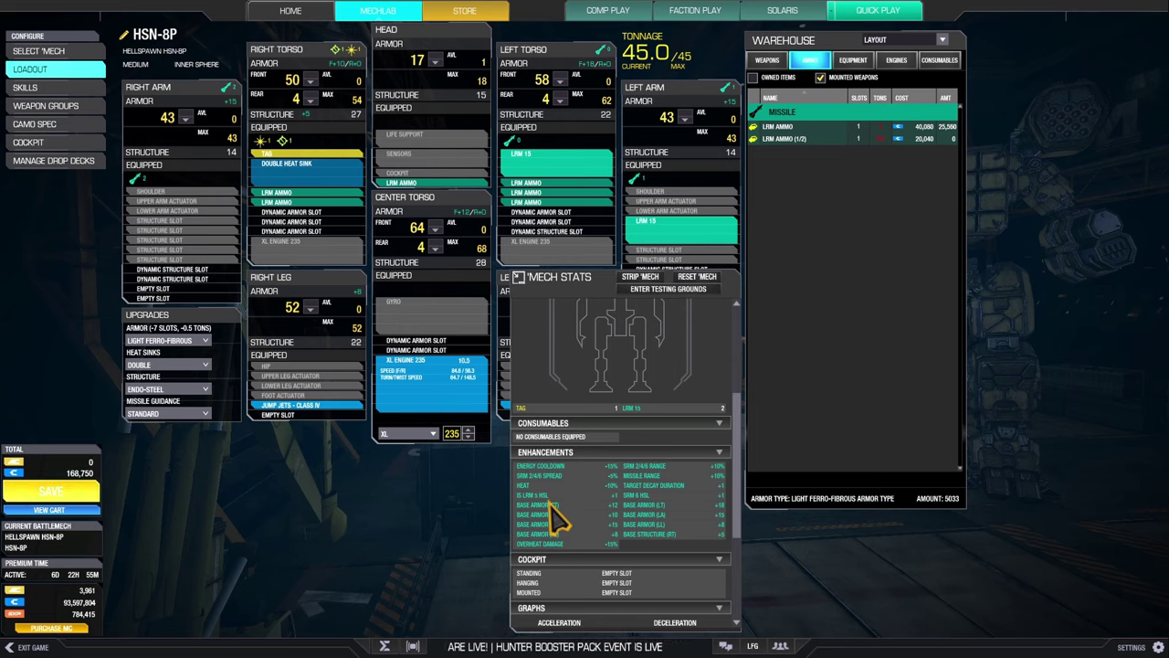
pyautogui.click(544, 280)
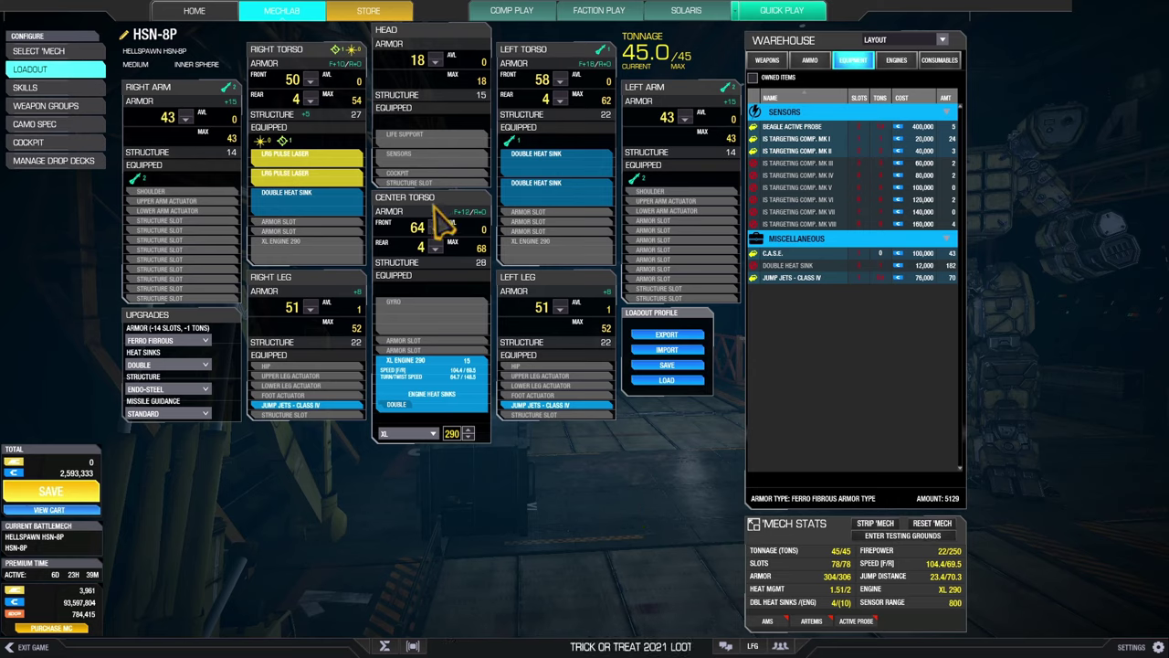
# - Examine the twin large pulse laser loadout with XL 290 engine, including its detailed mech stats and heat management
pyautogui.moveTo(350, 178)
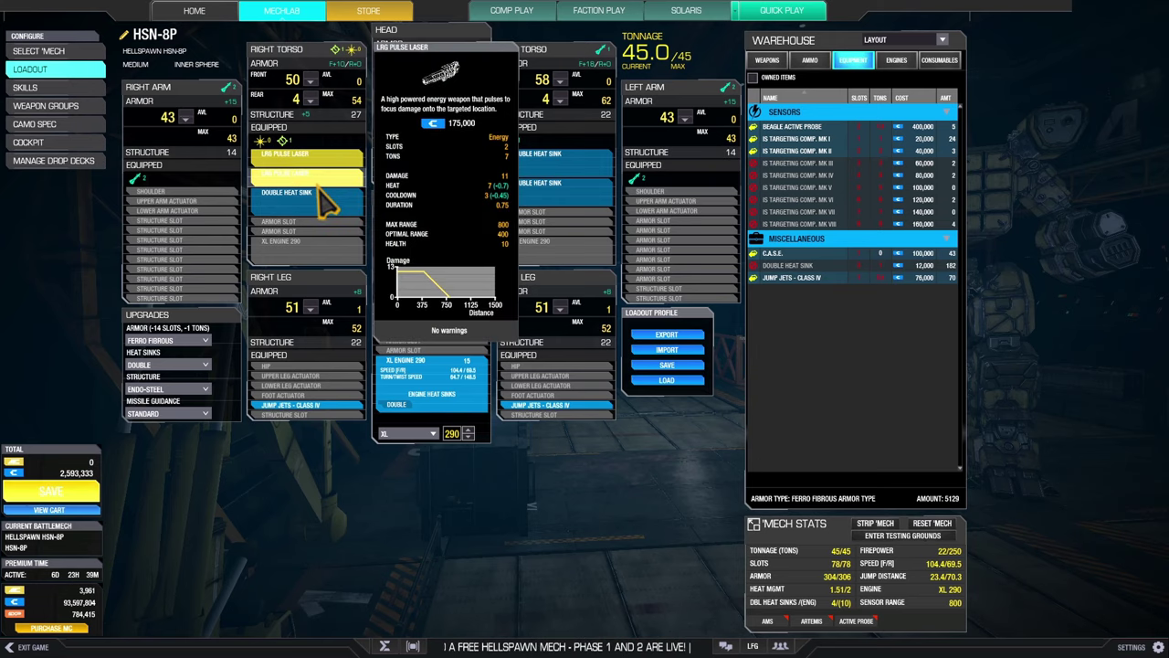
pyautogui.click(753, 526)
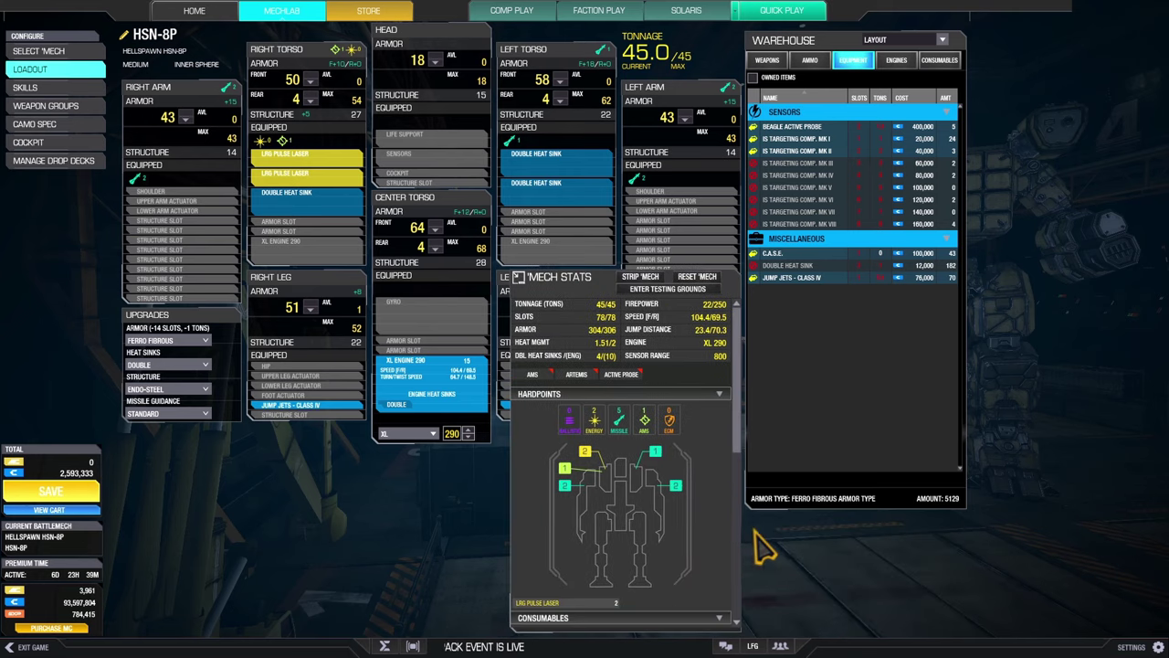
pyautogui.scroll(-5, 671, 498)
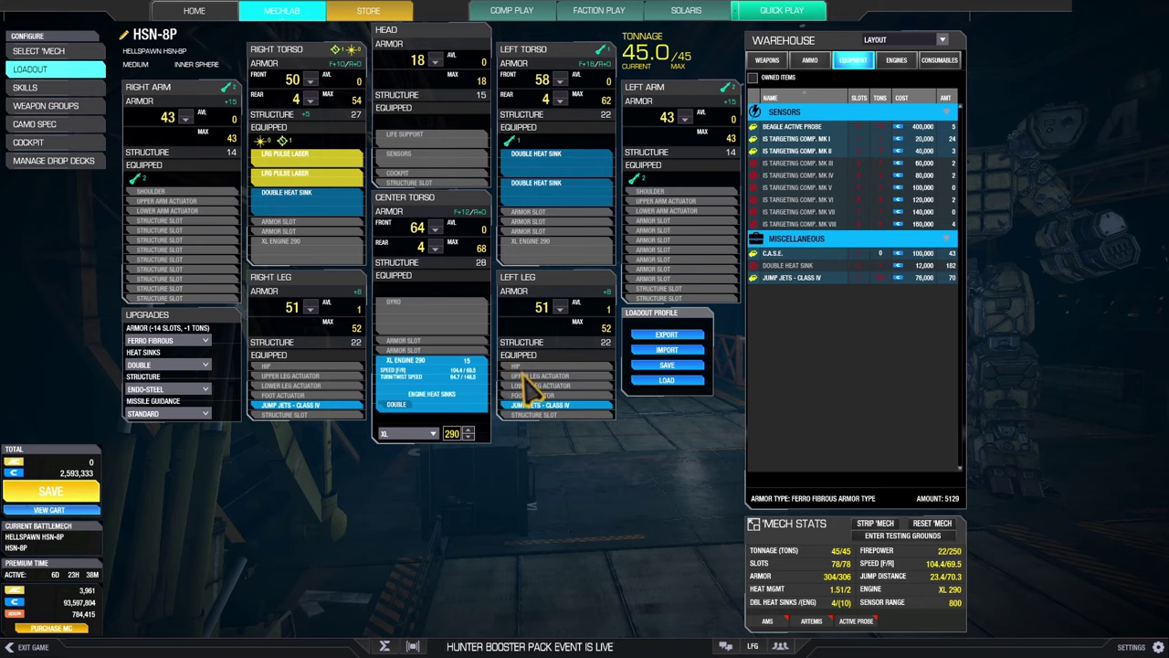
pyautogui.moveTo(584, 425)
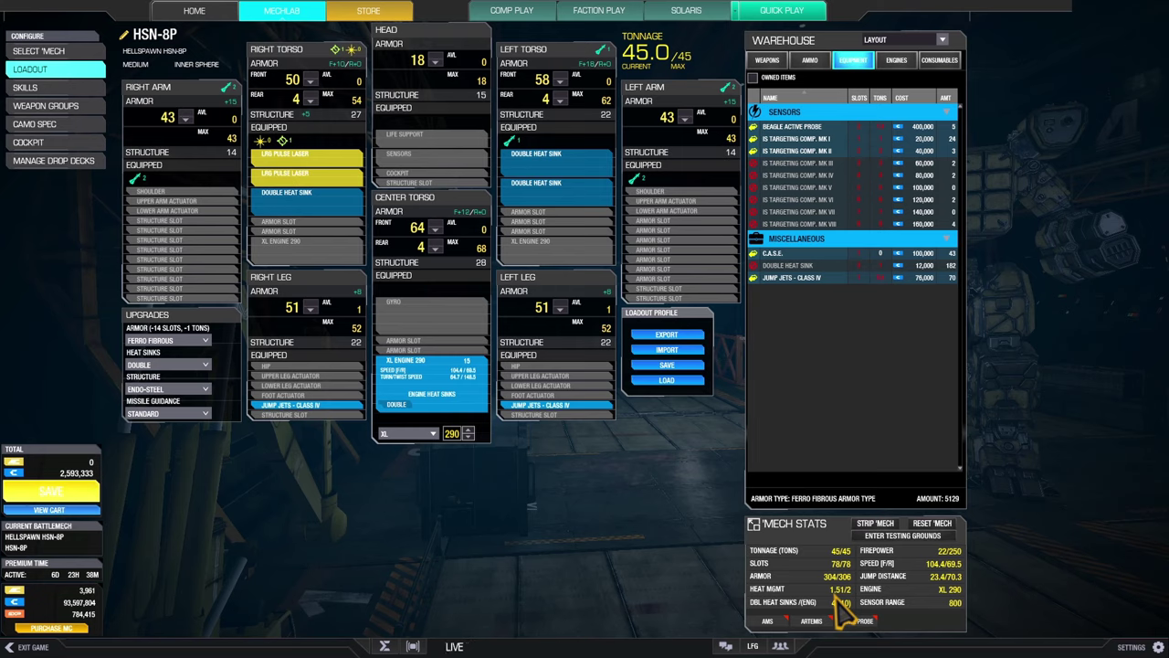
pyautogui.moveTo(842, 598)
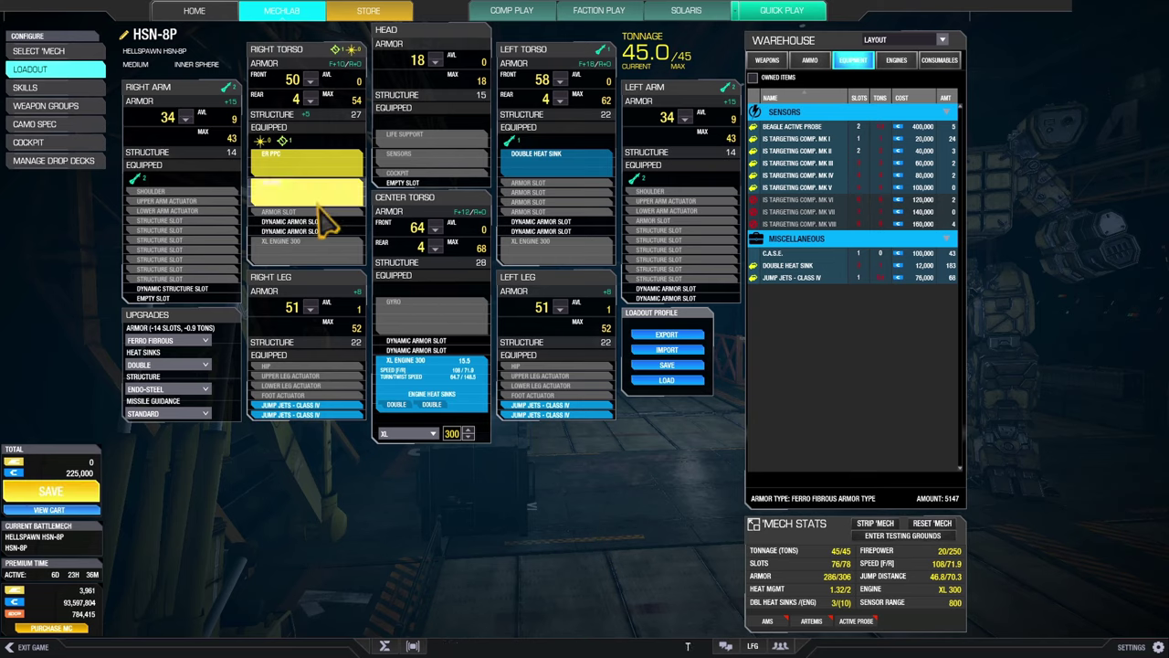
# - Examine the twin ER PPC loadout with XL 300 engine and leg Class IV jump jets, including its mech stats
pyautogui.moveTo(307, 178)
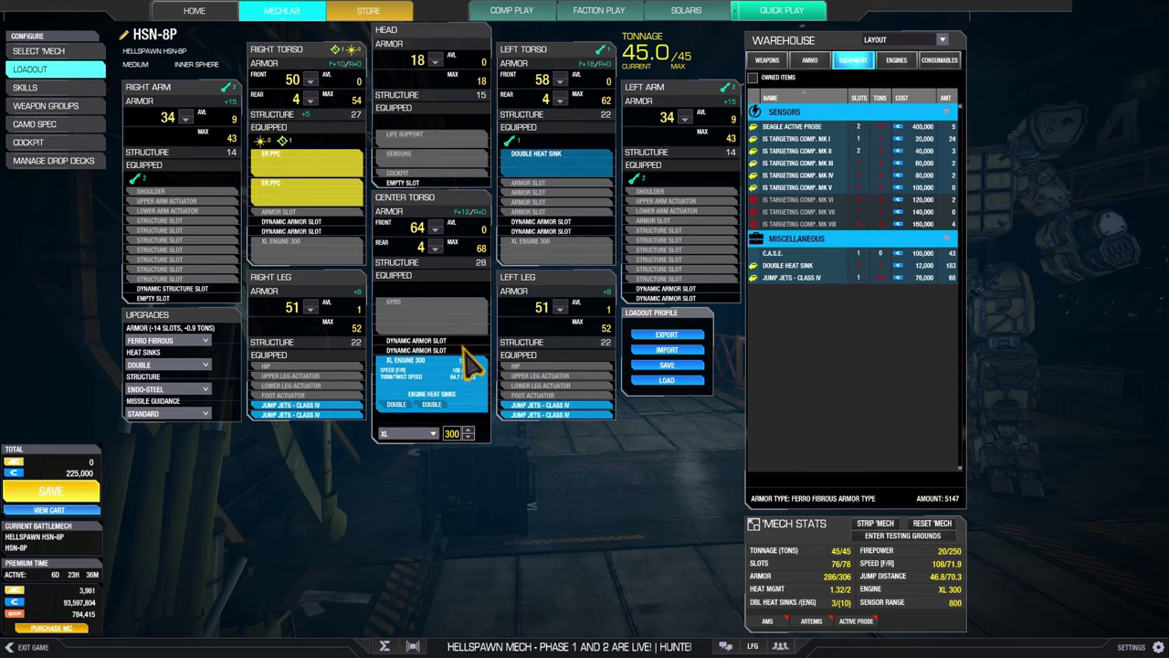
pyautogui.moveTo(470, 383)
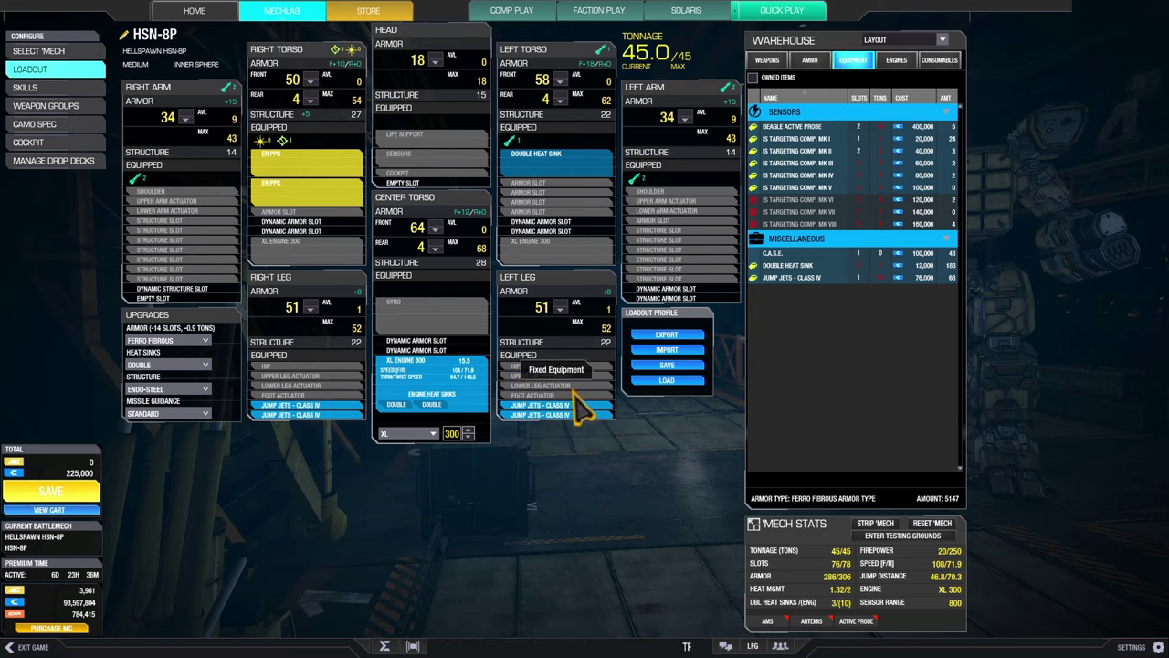
pyautogui.moveTo(581, 411)
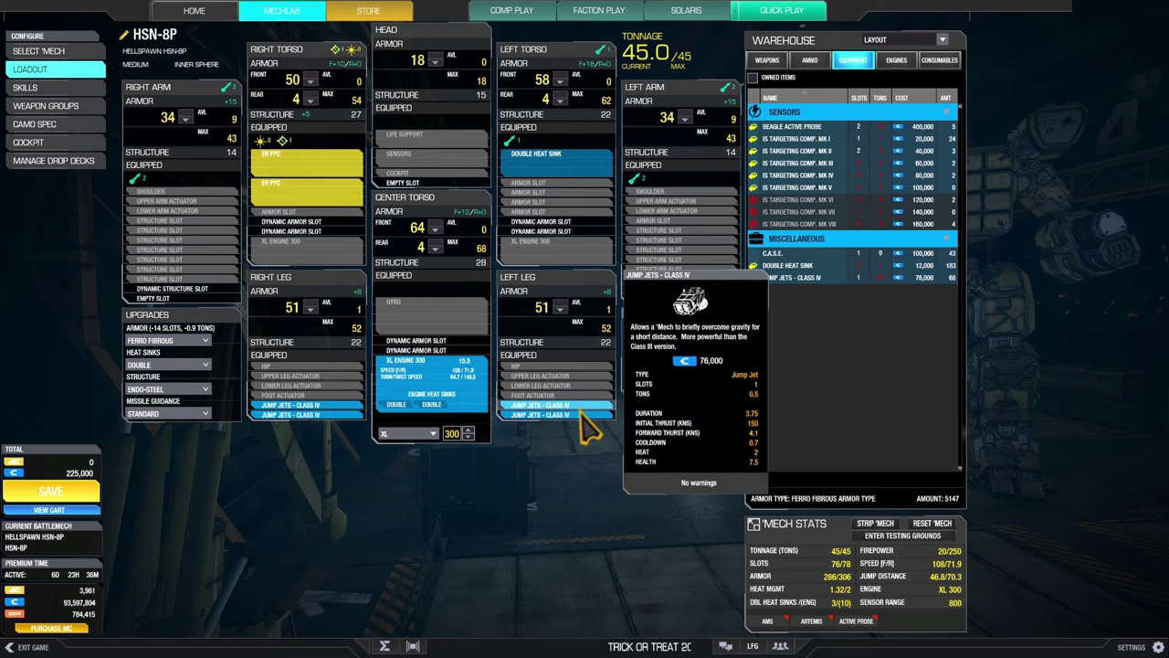
pyautogui.click(755, 526)
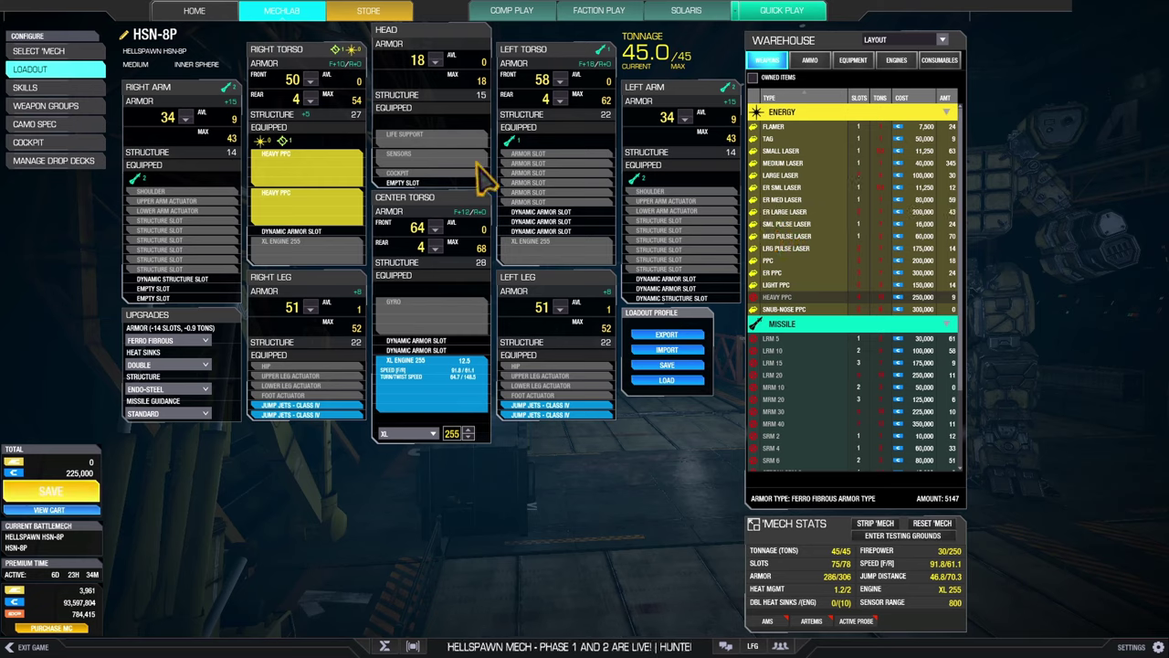
# - Examine the twin Heavy PPC loadout with XL 255 engine, checking the weapons, engine and mech stats
pyautogui.moveTo(350, 188)
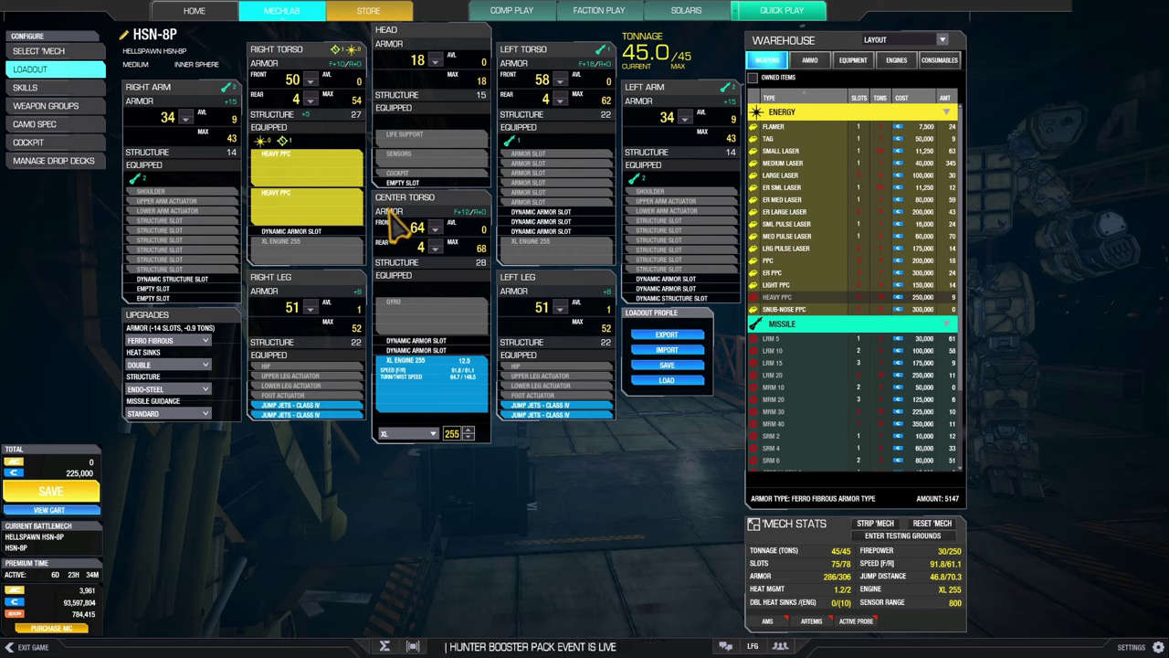
pyautogui.moveTo(359, 228)
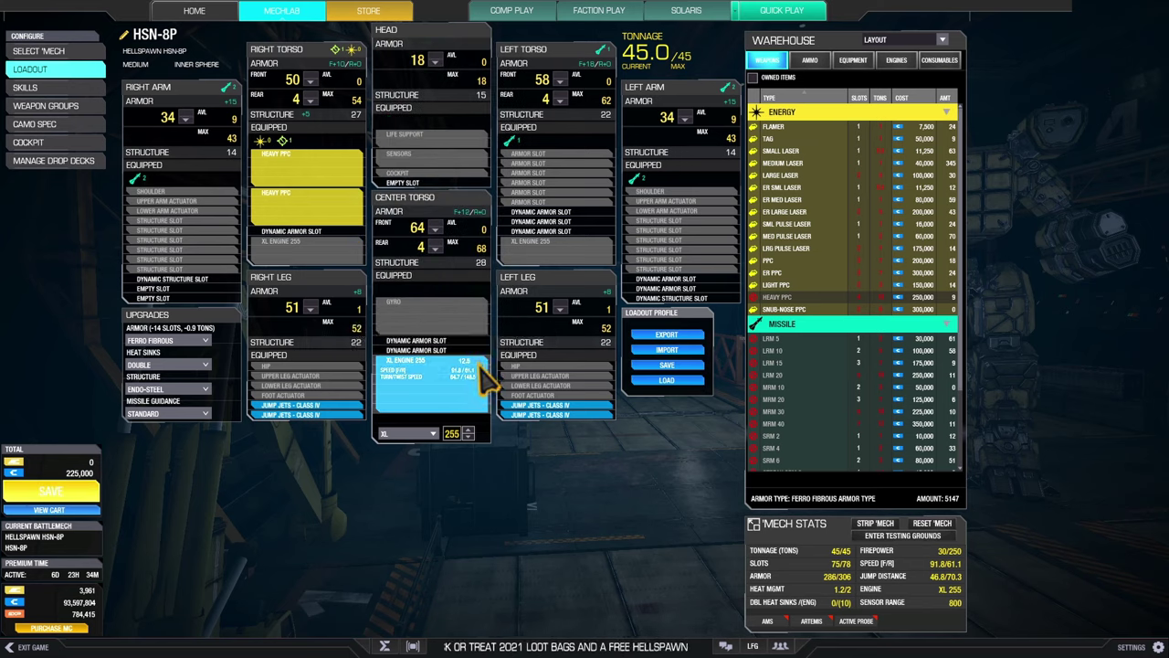
pyautogui.moveTo(458, 390)
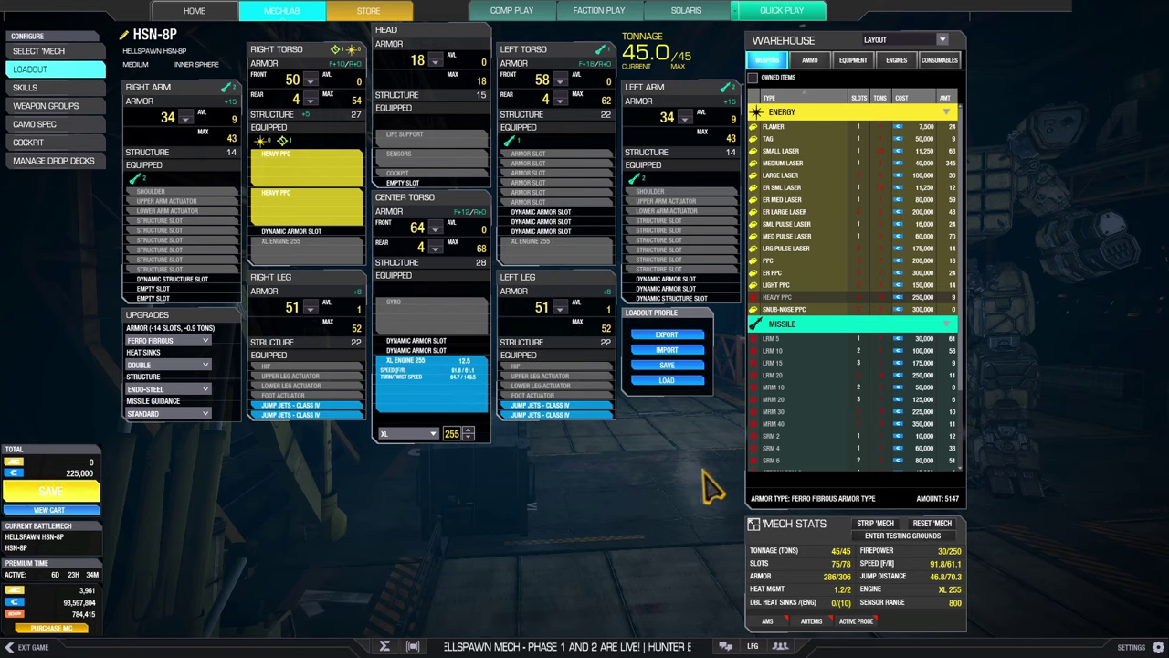
pyautogui.moveTo(953, 567)
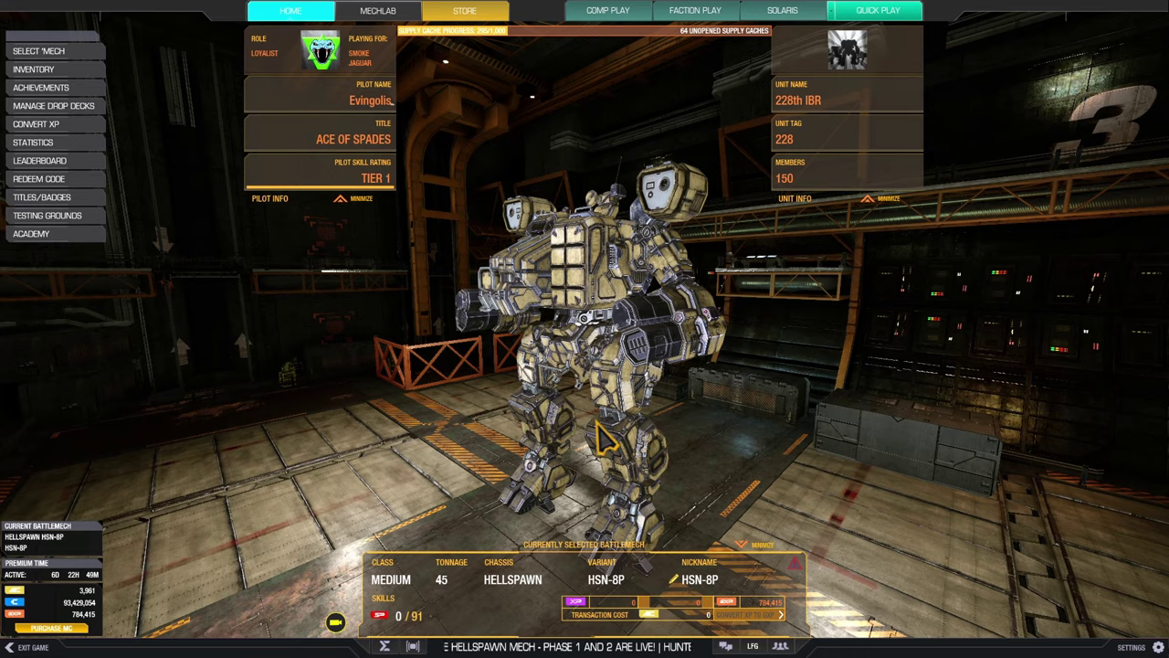
# - Inspect the Hellspawn HSN-8P's full model in the home hangar from the front, both sides and above
pyautogui.moveTo(598, 436); pyautogui.dragTo(699, 417)
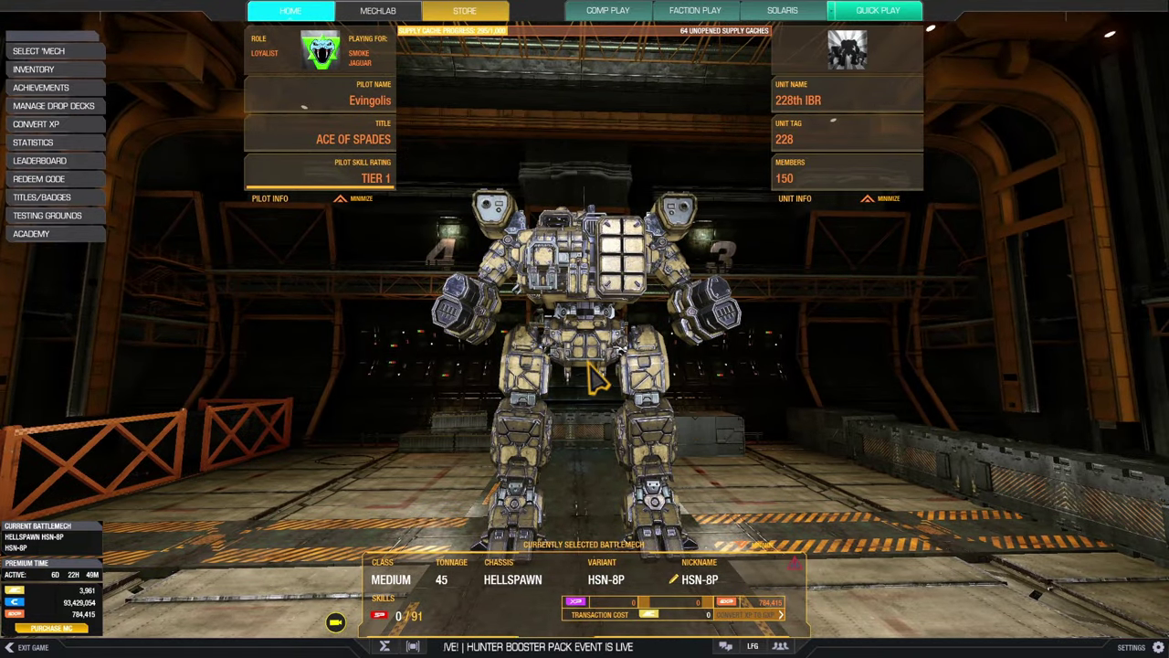
pyautogui.moveTo(563, 370); pyautogui.dragTo(655, 400)
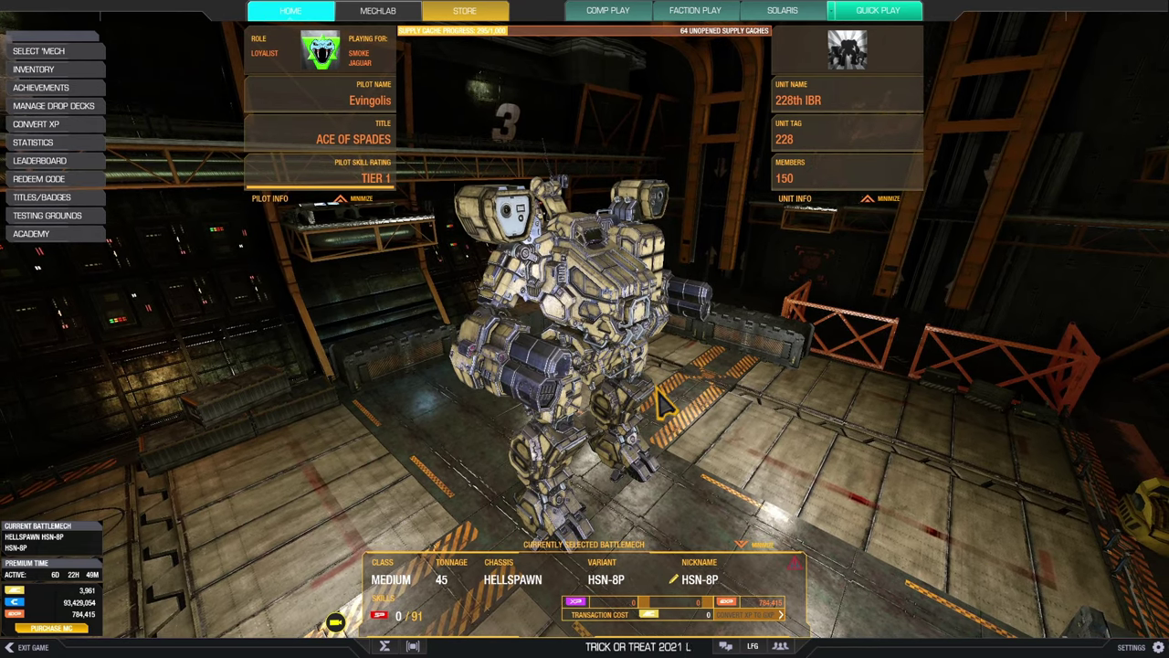
pyautogui.moveTo(664, 402); pyautogui.dragTo(636, 402)
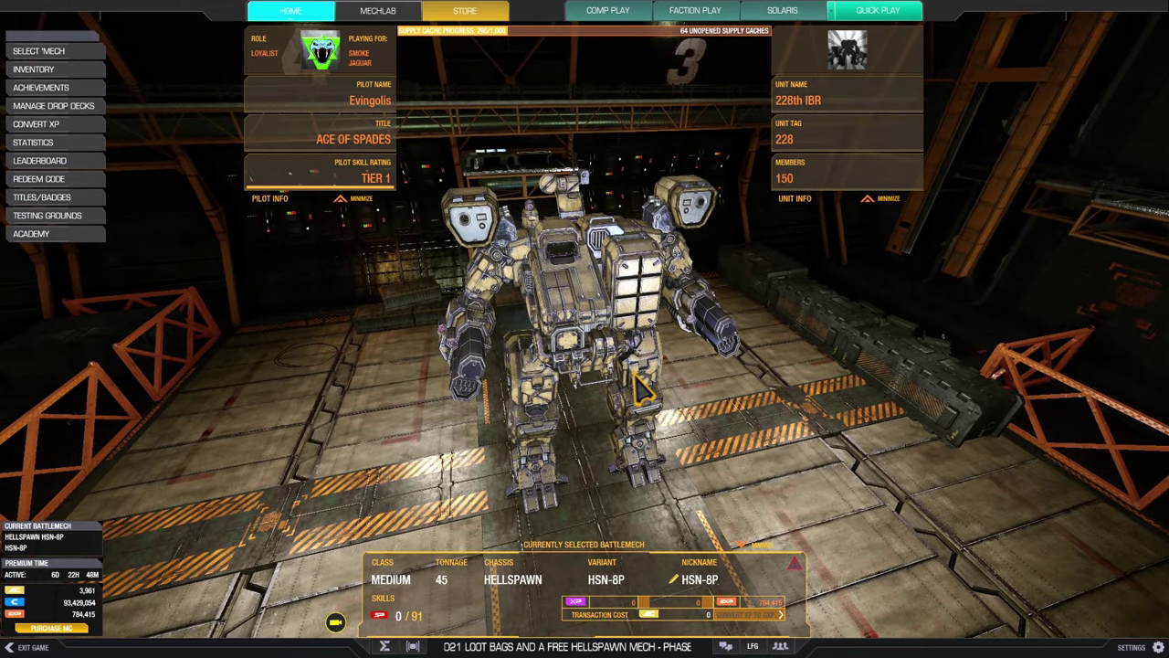
pyautogui.moveTo(634, 374); pyautogui.dragTo(595, 362)
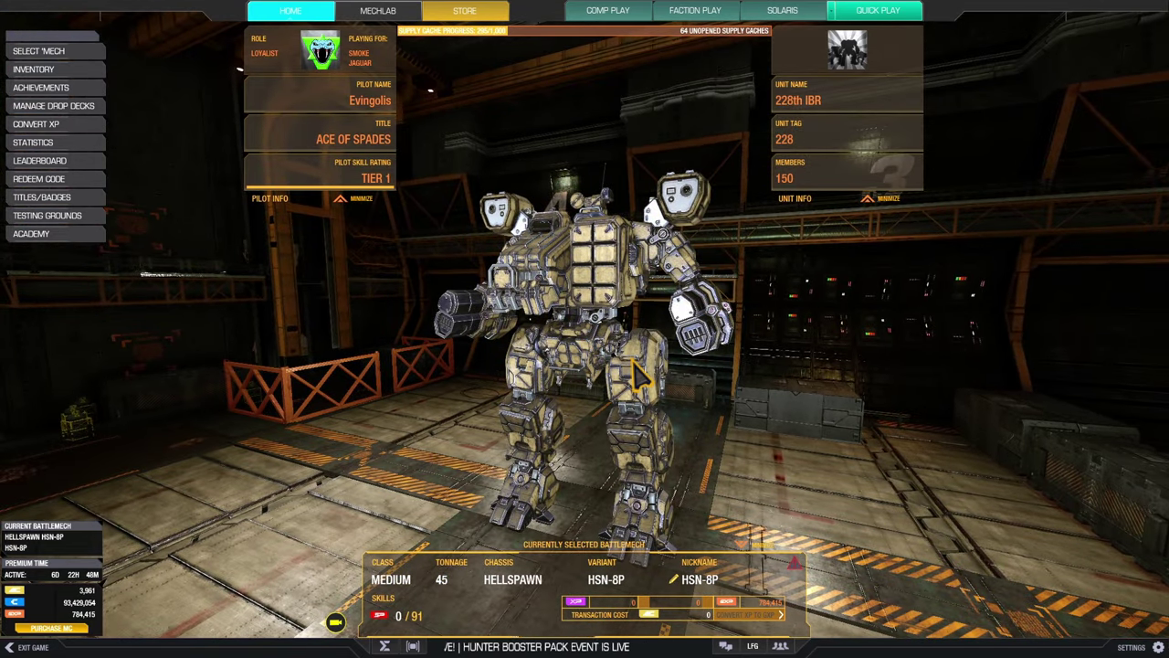
pyautogui.moveTo(637, 374); pyautogui.dragTo(579, 370)
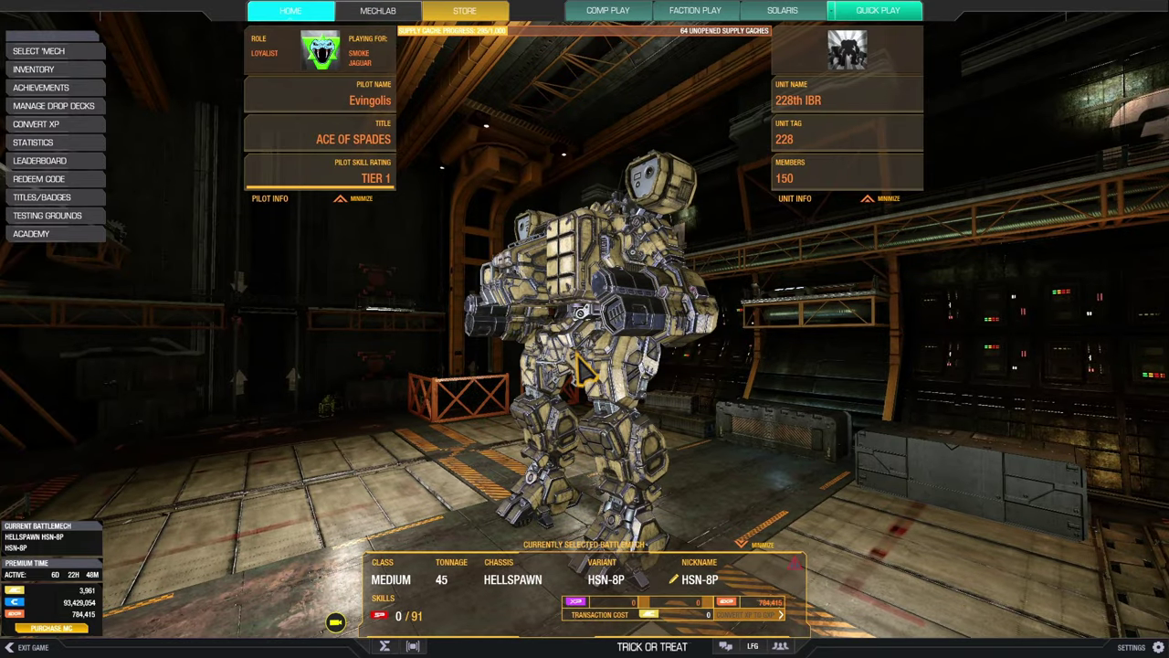
pyautogui.moveTo(578, 359); pyautogui.dragTo(614, 364)
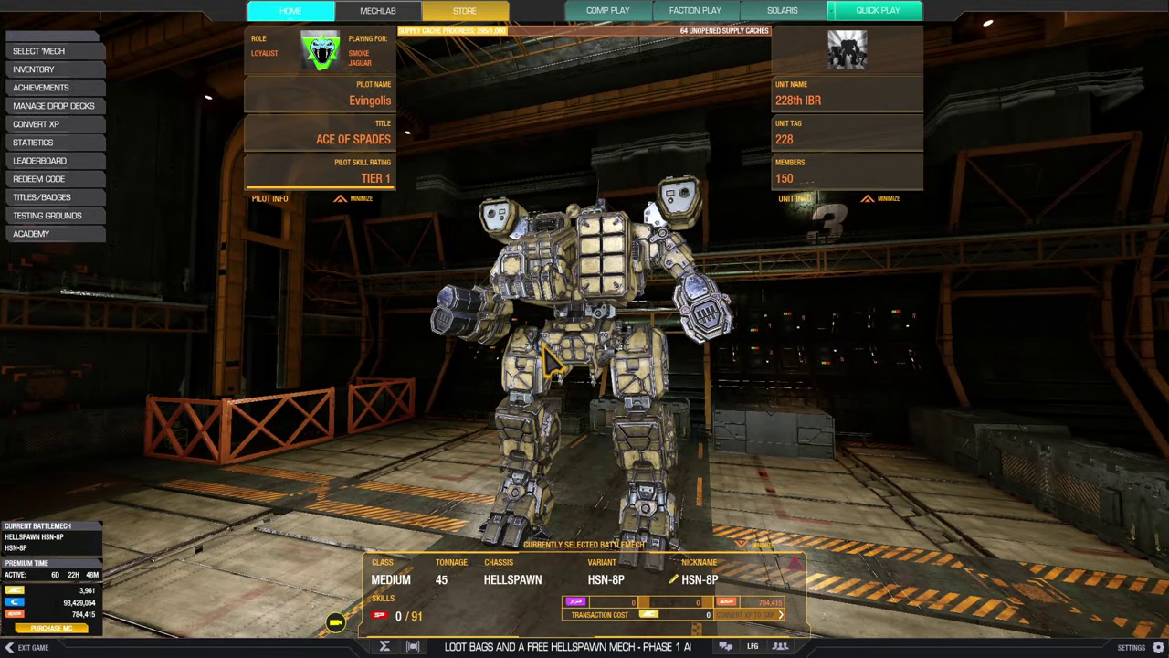
pyautogui.moveTo(543, 356); pyautogui.dragTo(615, 365)
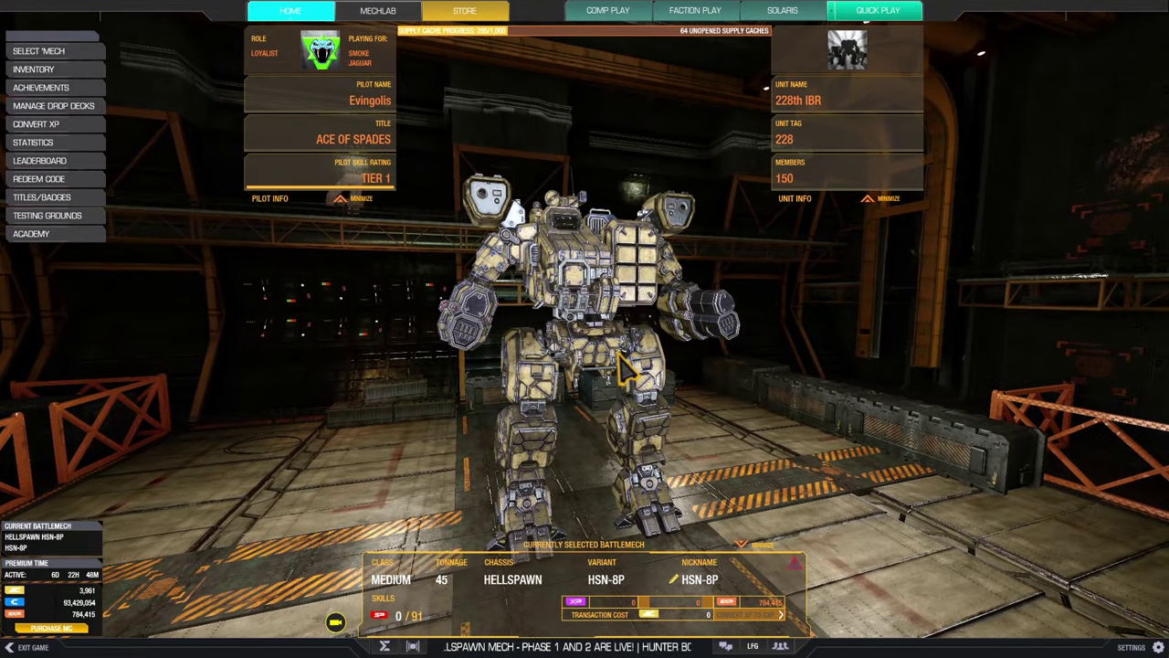
pyautogui.moveTo(570, 308); pyautogui.dragTo(622, 312)
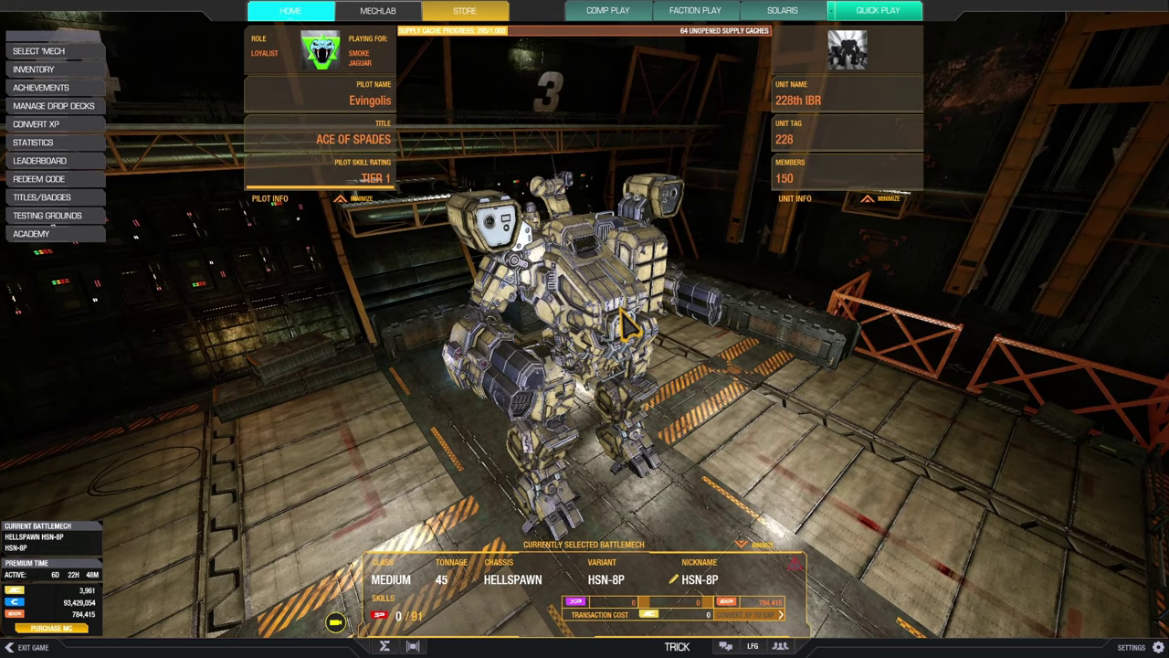